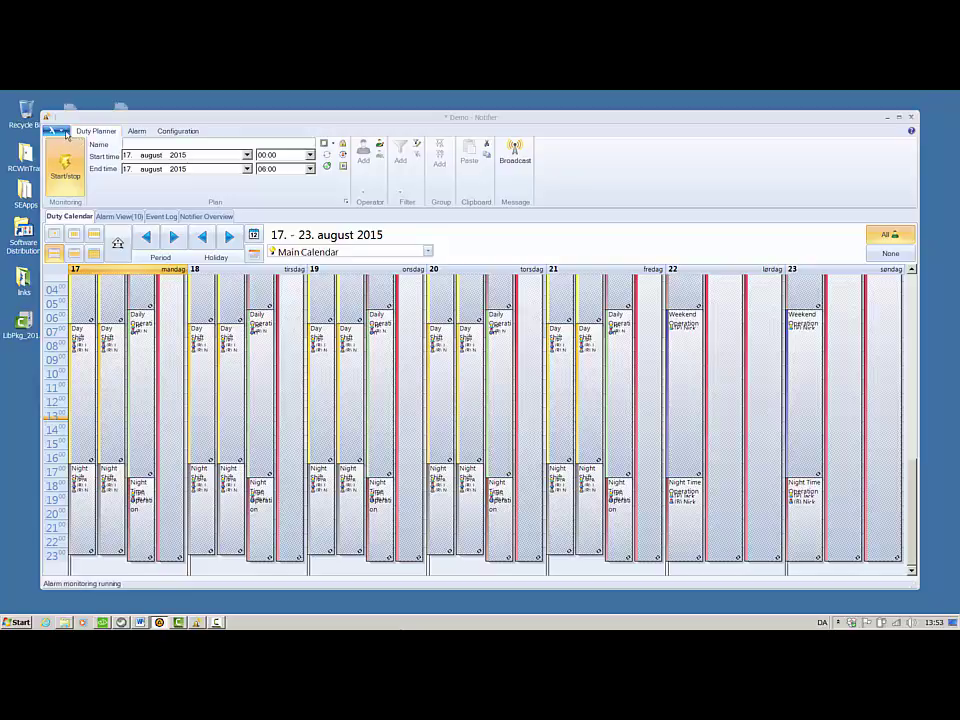
Open the Notifier options and review the SMS alarm handling settings and the alarm polling, notifying and sending settings.
left_click(56, 131)
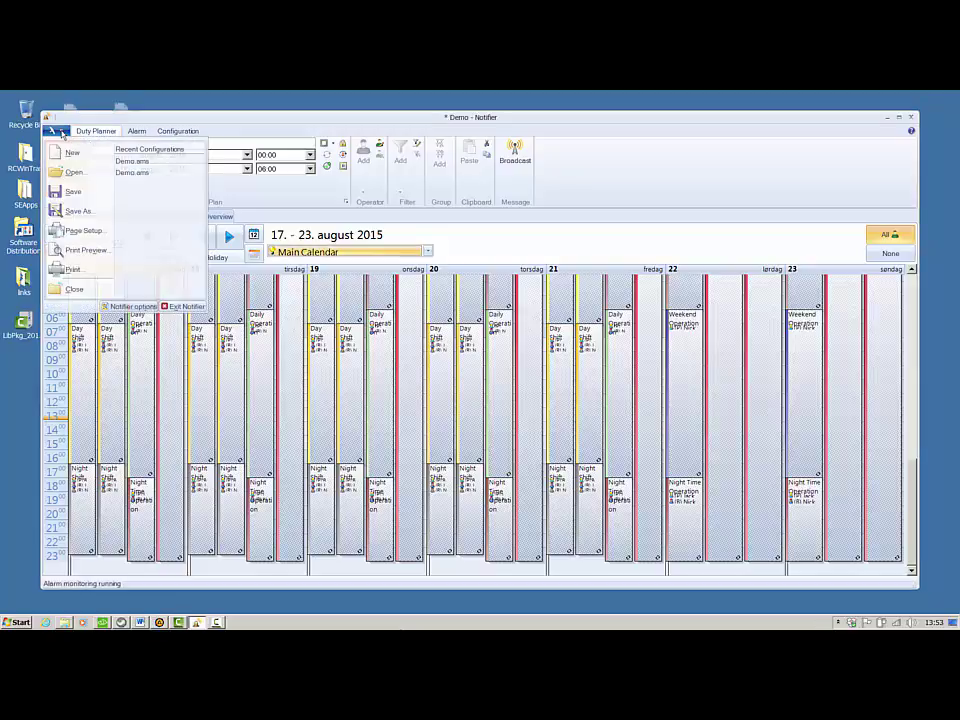
left_click(113, 312)
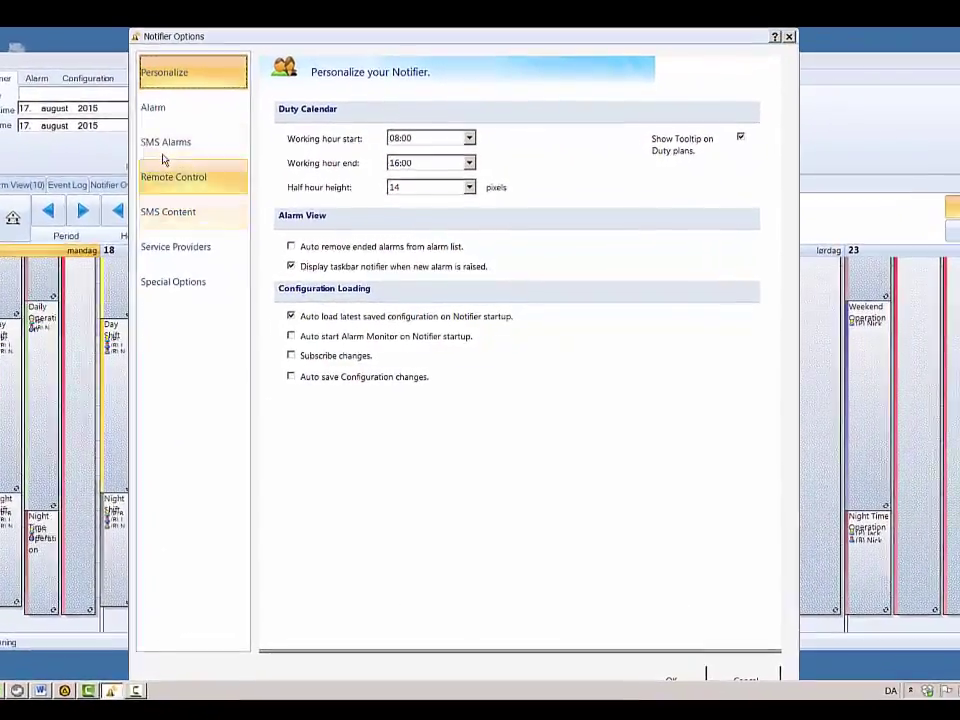
left_click(176, 150)
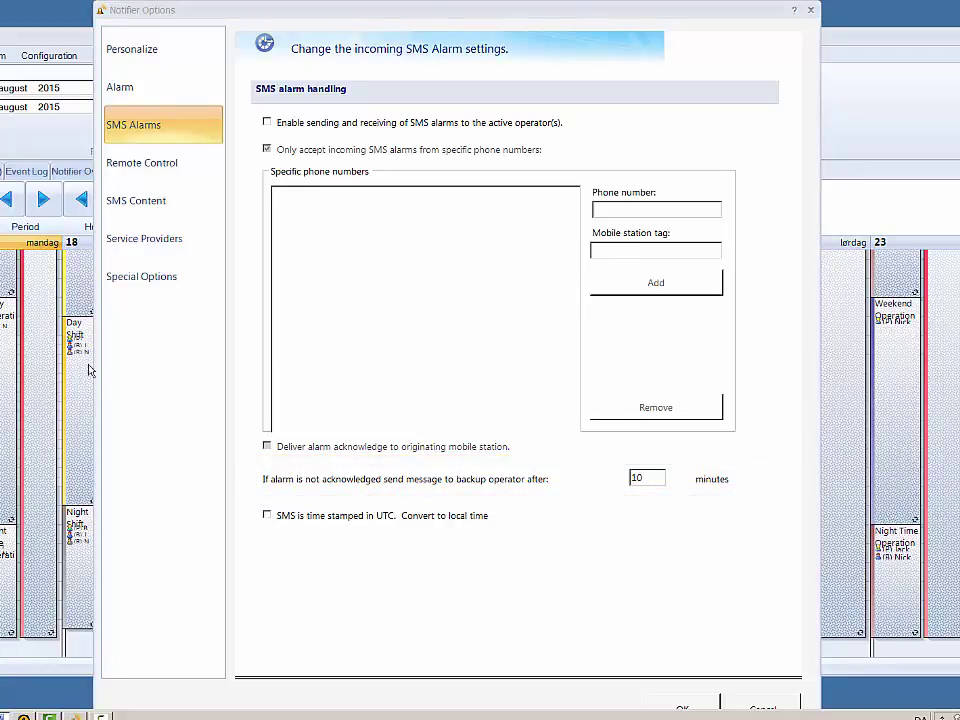
left_click(121, 87)
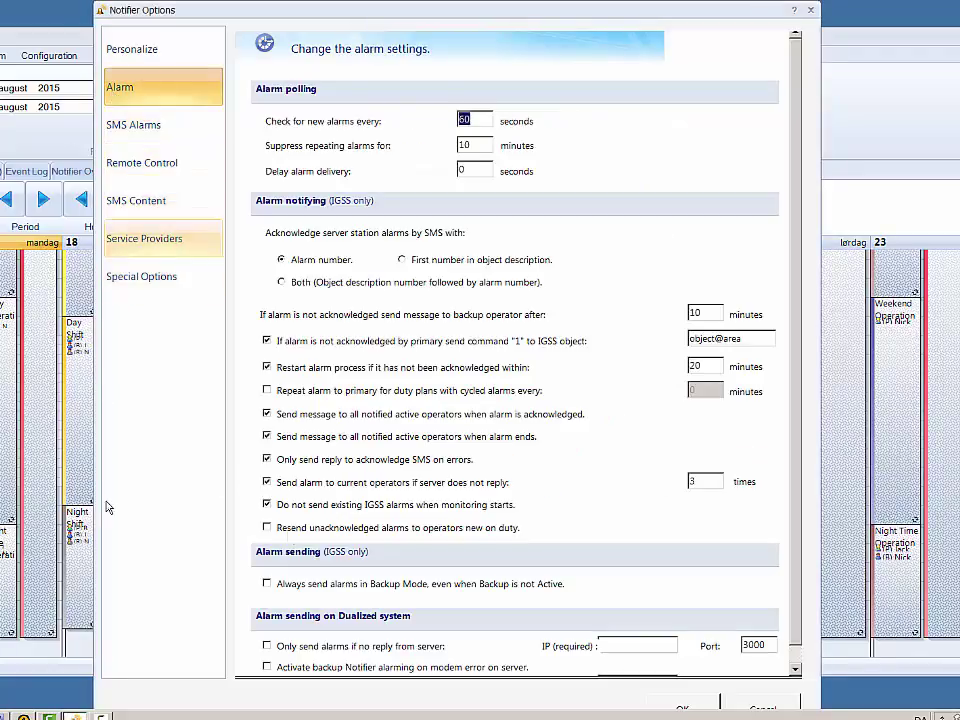
scroll(804, 622, "down", 1)
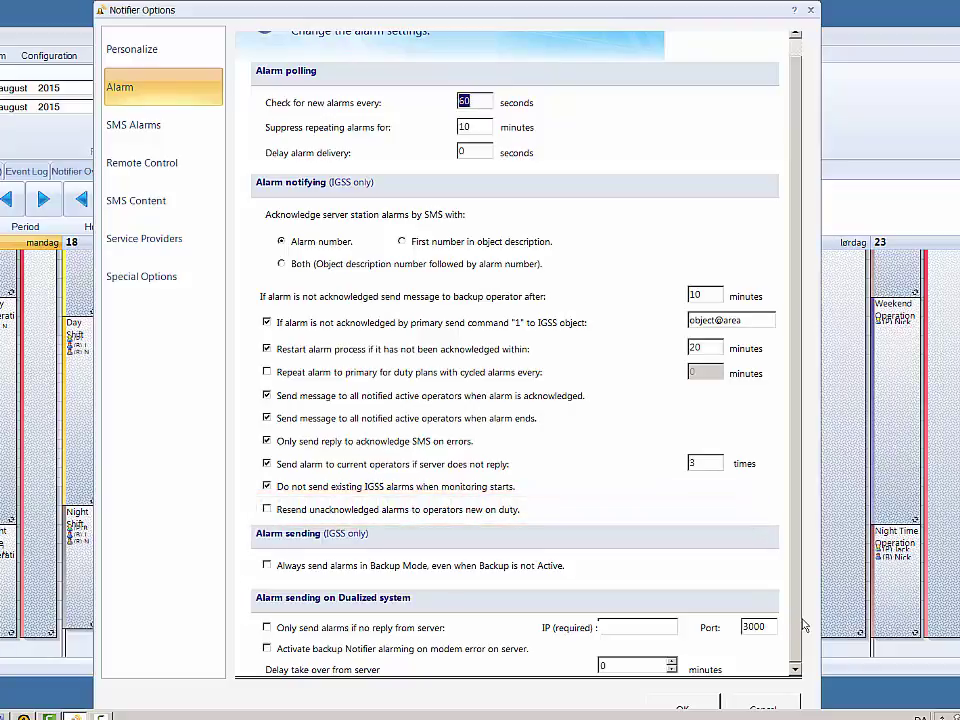
Review the service provider and special option settings, return to the alarm settings, and accept the Notifier options.
left_click(141, 249)
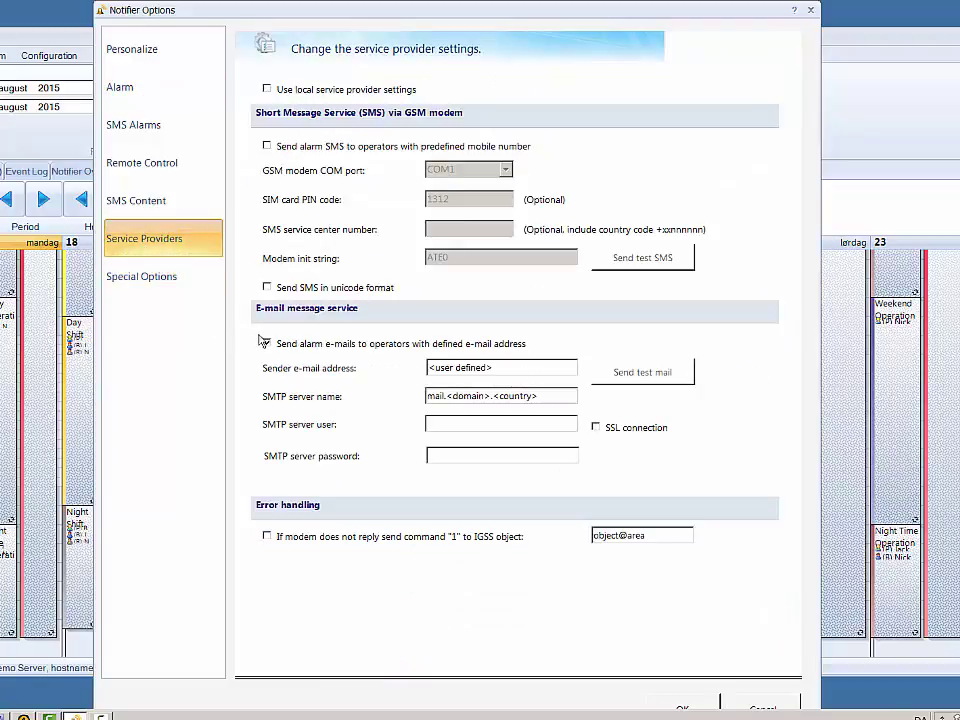
left_click(265, 343)
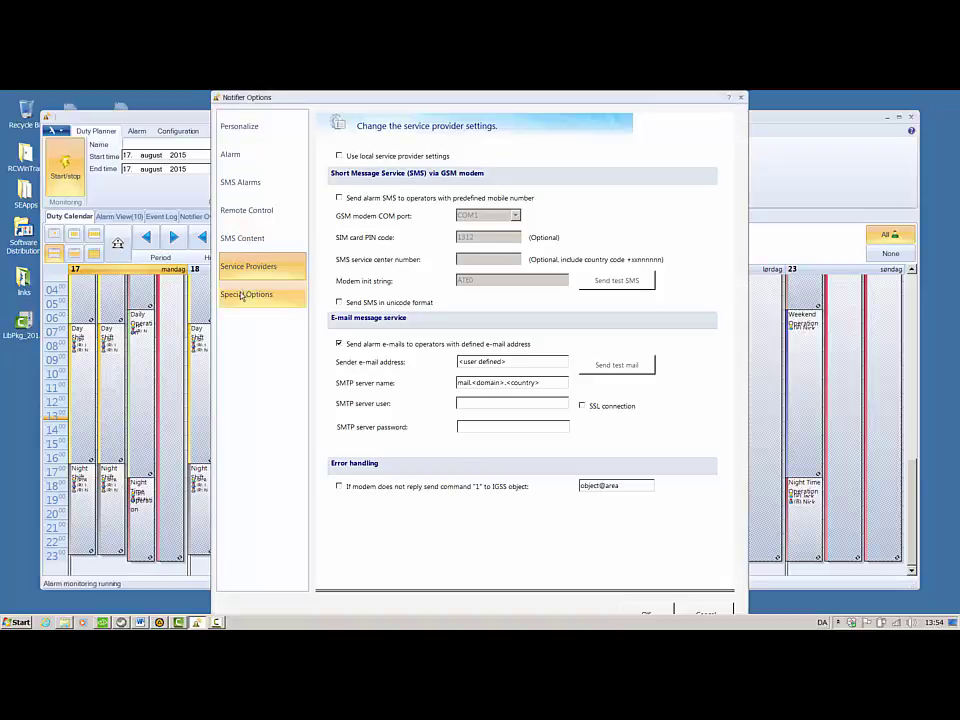
left_click(241, 295)
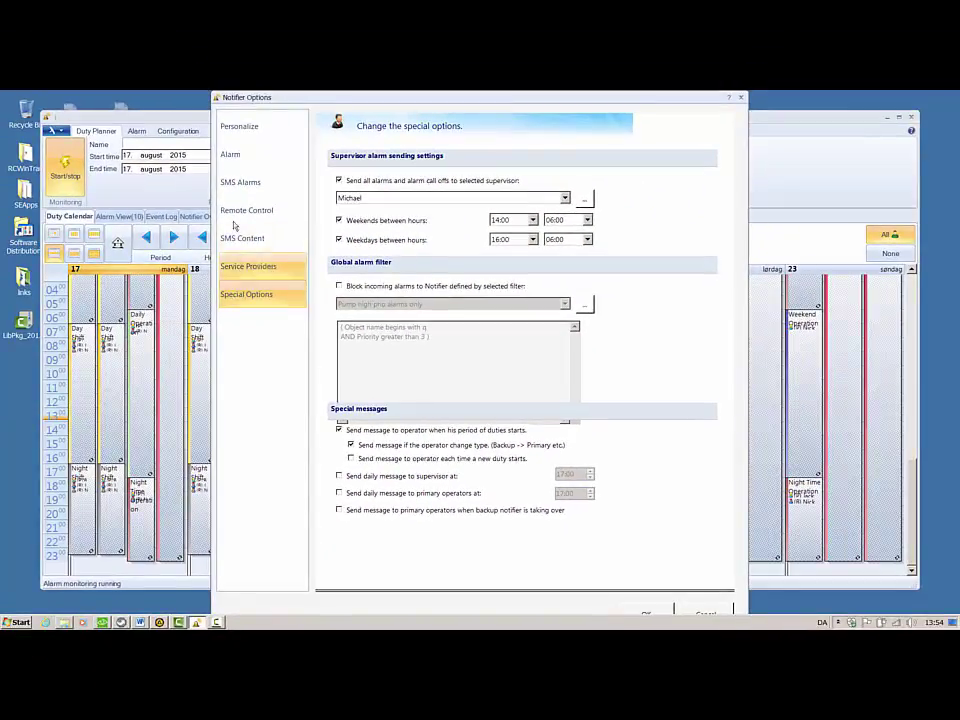
left_click(232, 157)
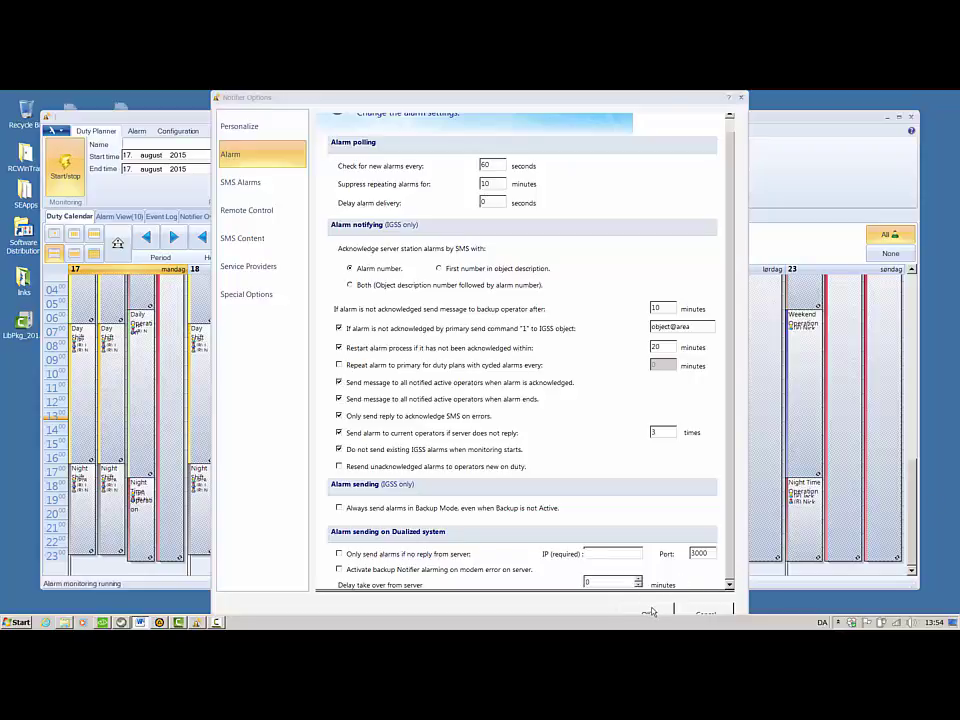
left_click(646, 612)
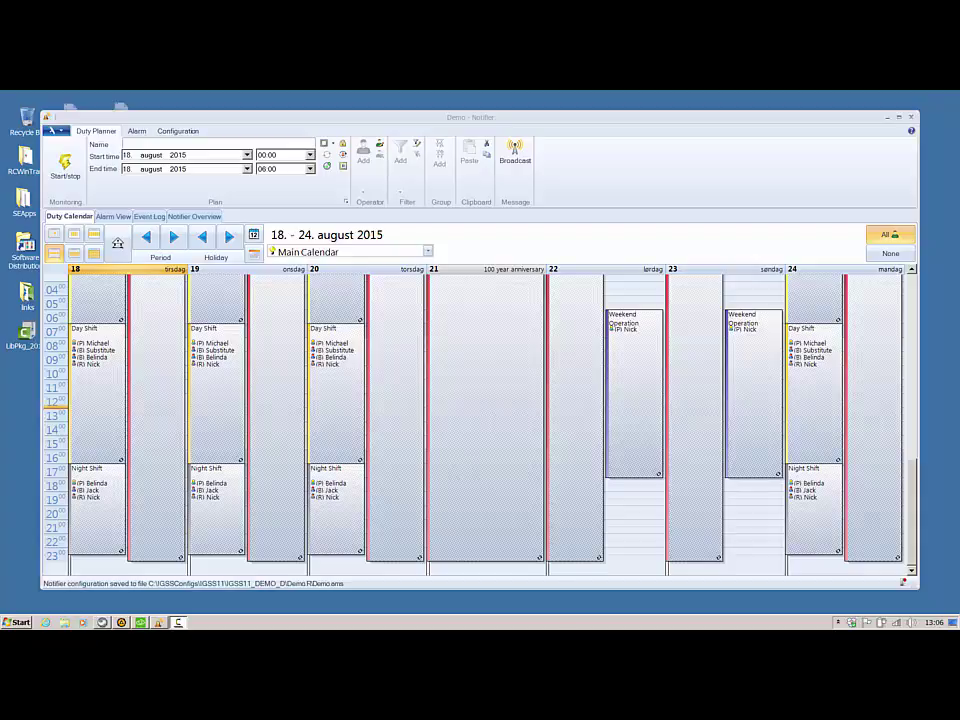
Reopen the Notifier options and examine the Stop command in the remote control settings.
left_click(64, 132)
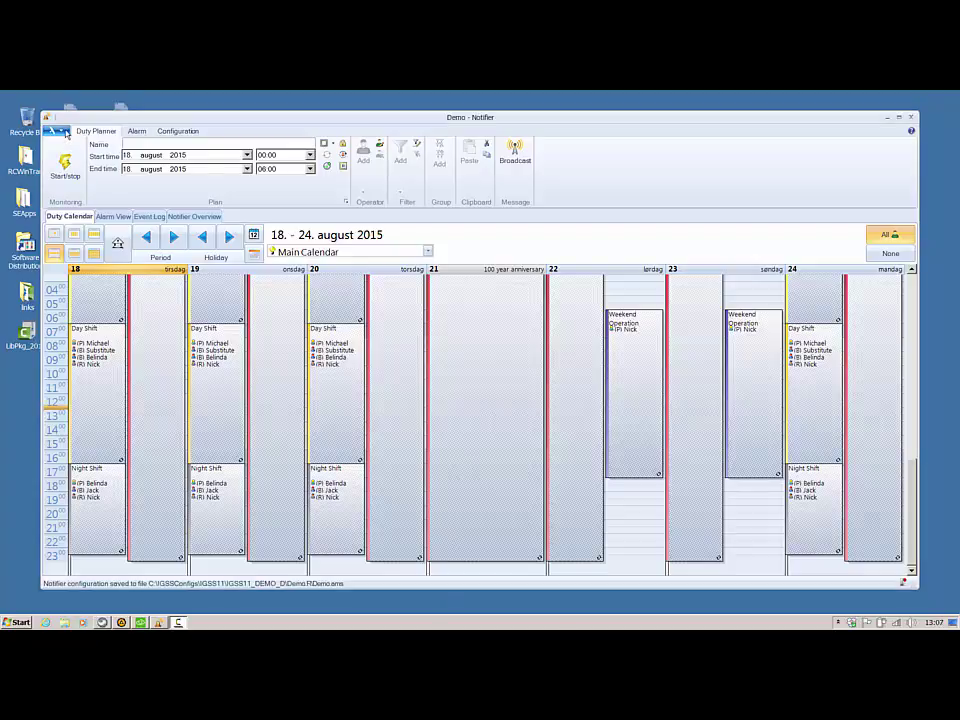
left_click(64, 132)
left_click(124, 304)
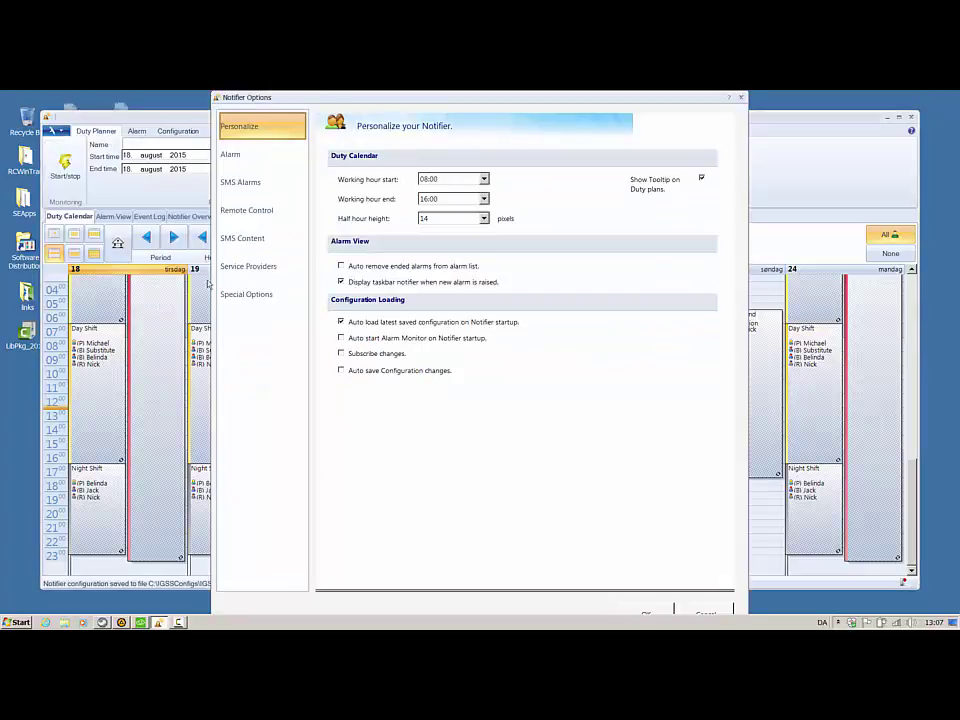
left_click(246, 211)
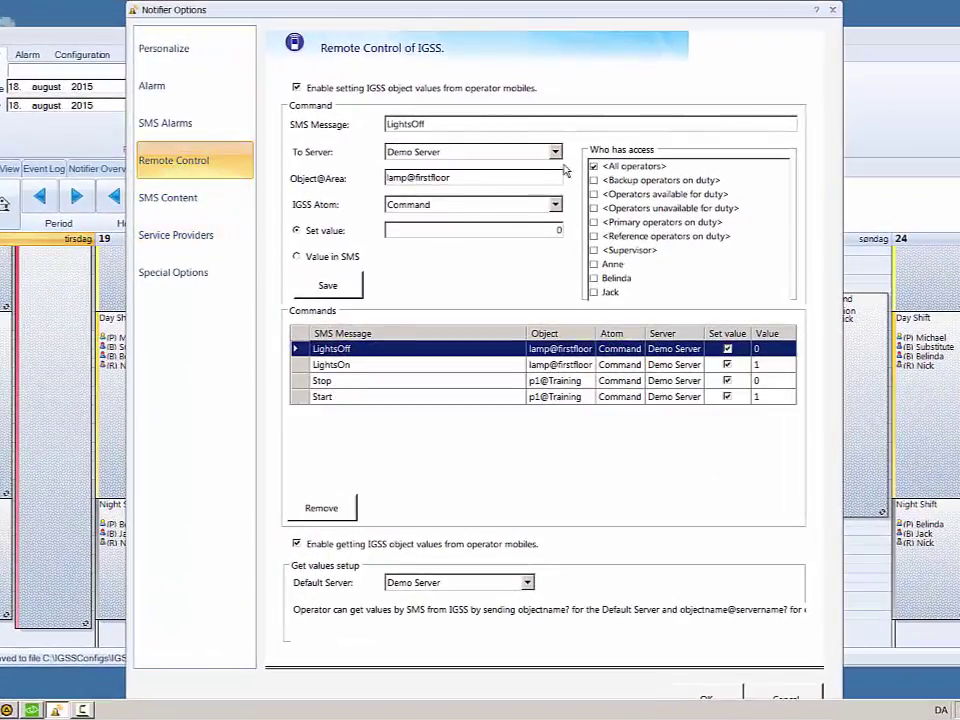
left_click(340, 382)
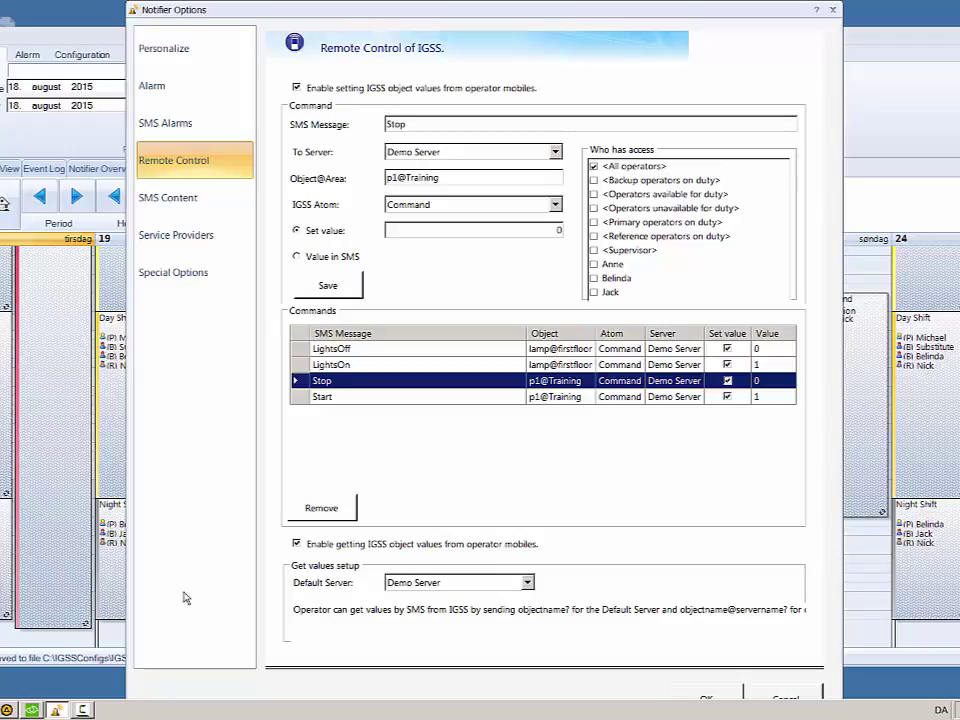
Try giving individual operator groups and a single operator access to the Stop command, restore access for all operators only, and accept the options.
left_click(598, 224)
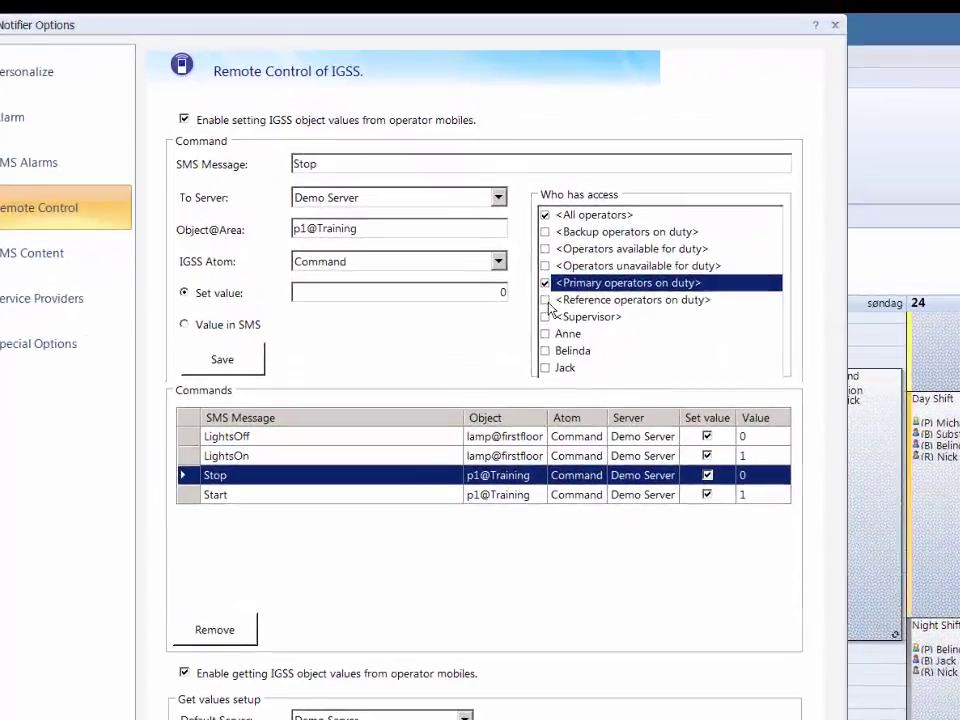
left_click(546, 301)
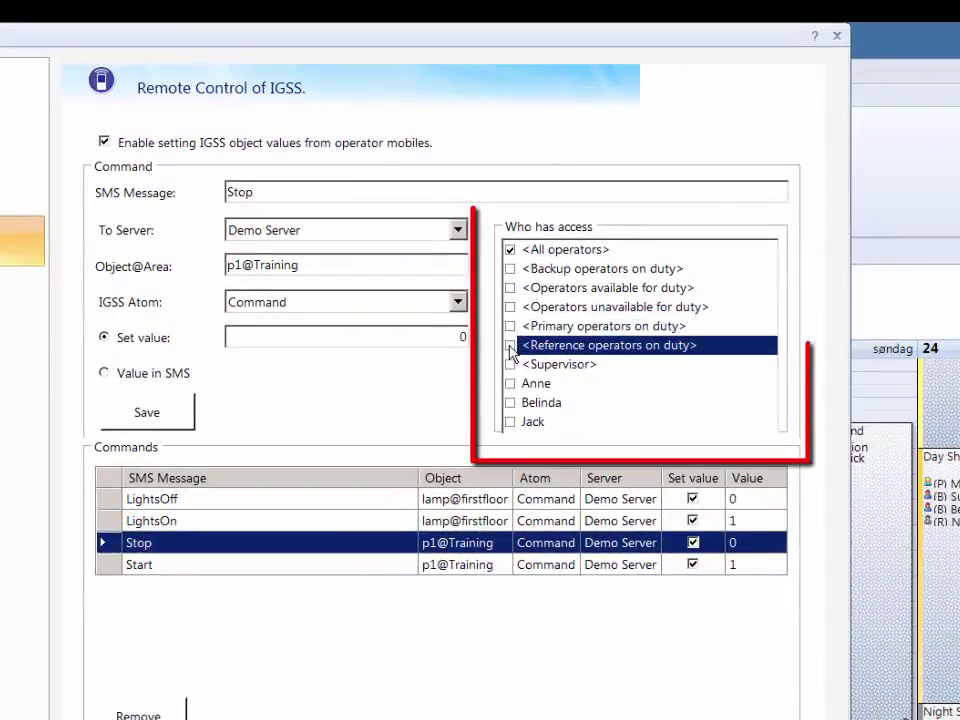
left_click(510, 384)
left_click(510, 384)
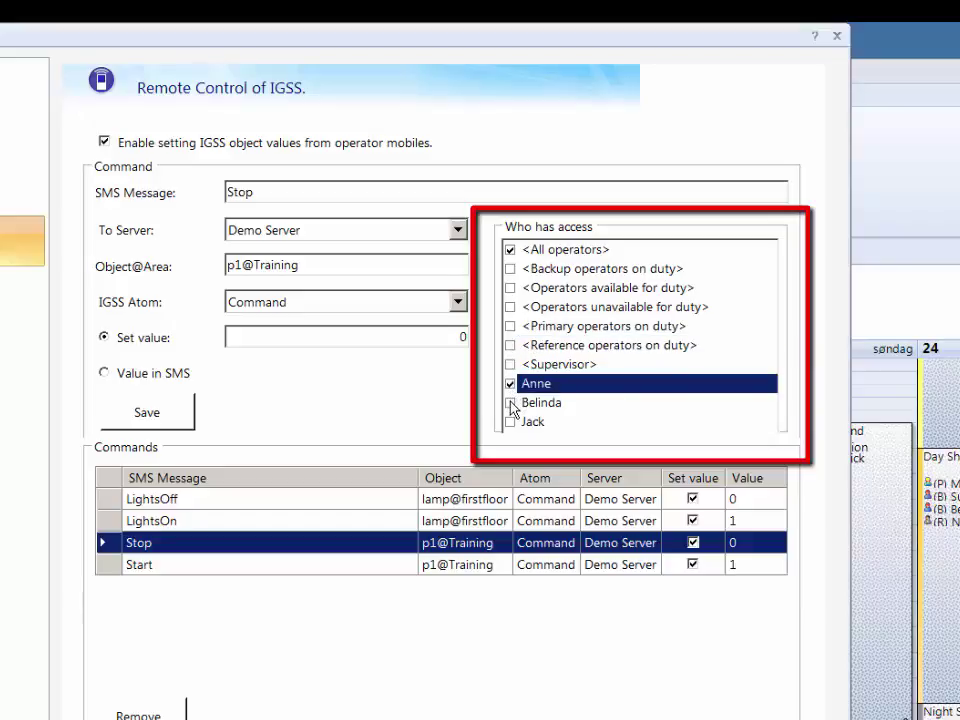
left_click(510, 268)
left_click(510, 288)
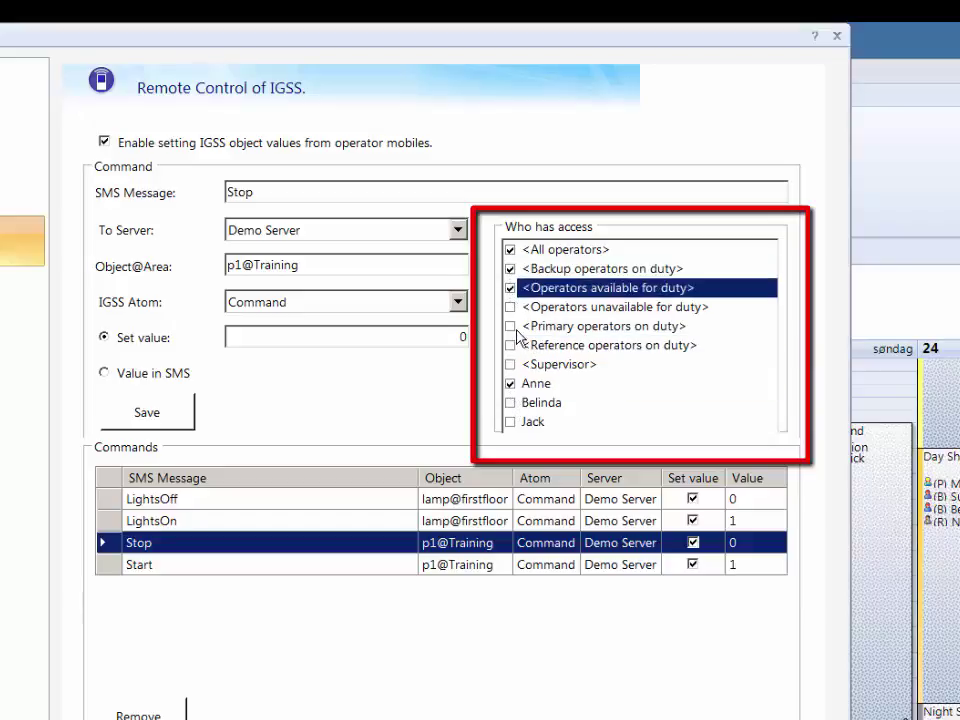
left_click(510, 288)
left_click(510, 268)
left_click(510, 384)
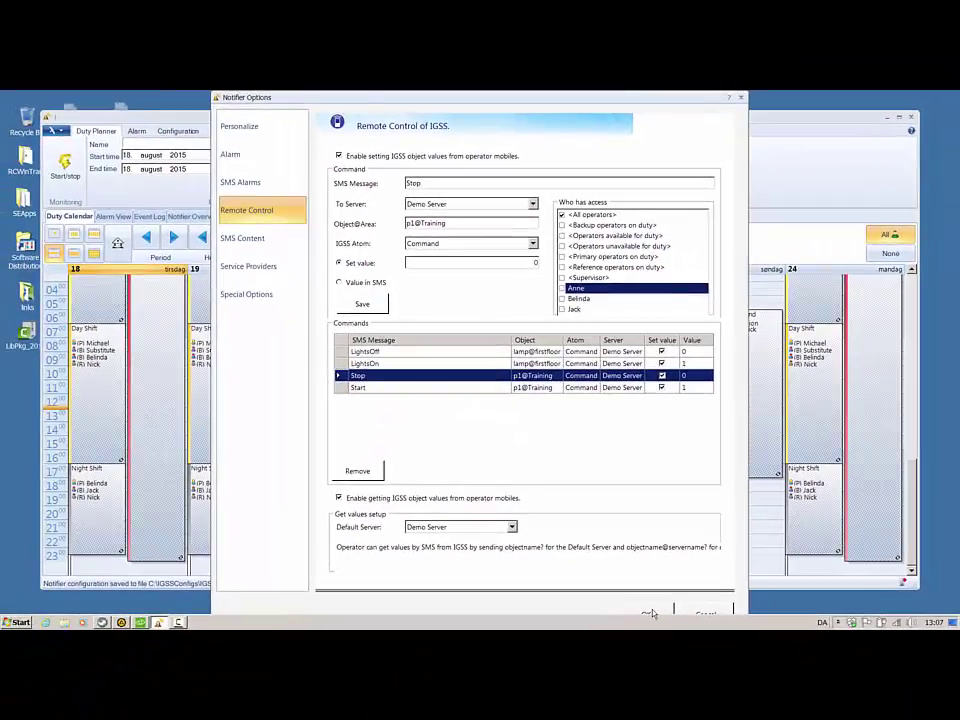
left_click(650, 613)
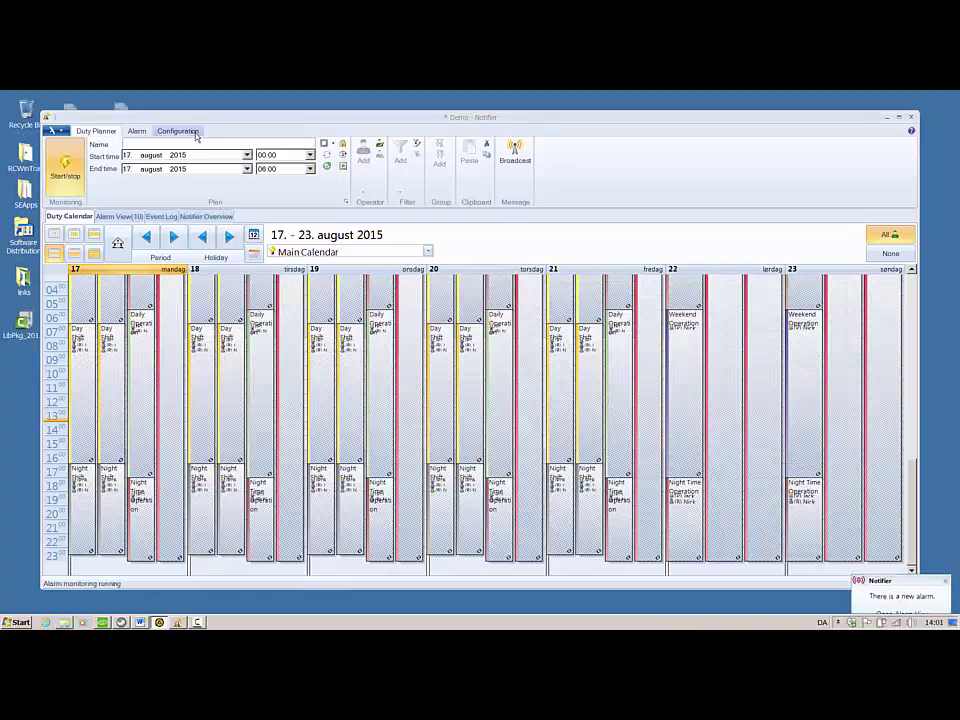
Open the operator profiles in the configuration, review the details of several existing operators, and close the profiles.
left_click(190, 132)
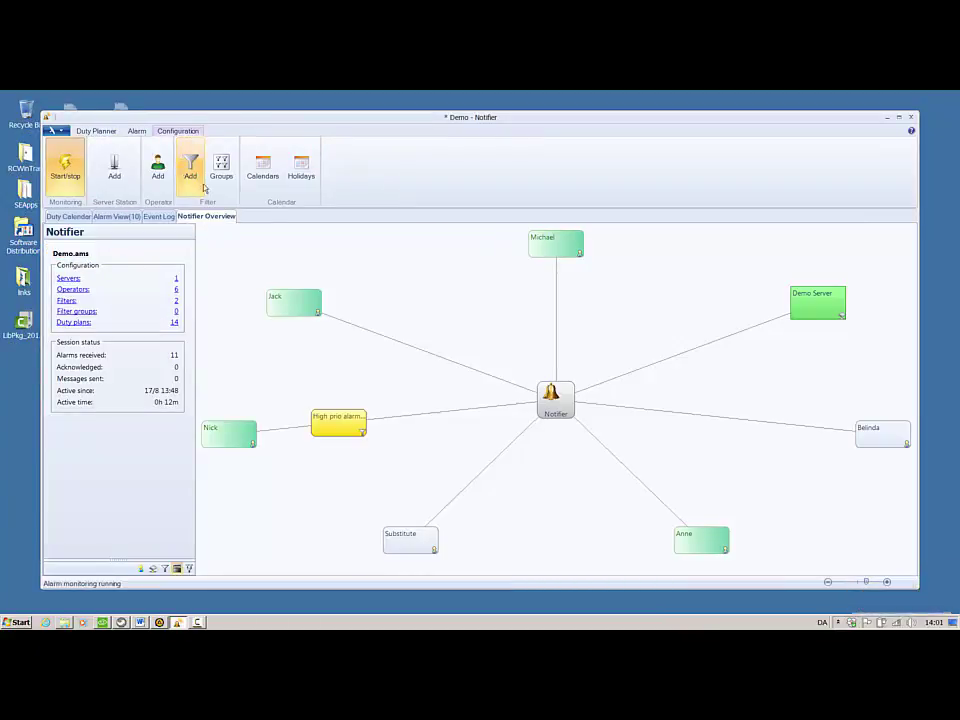
left_click(158, 172)
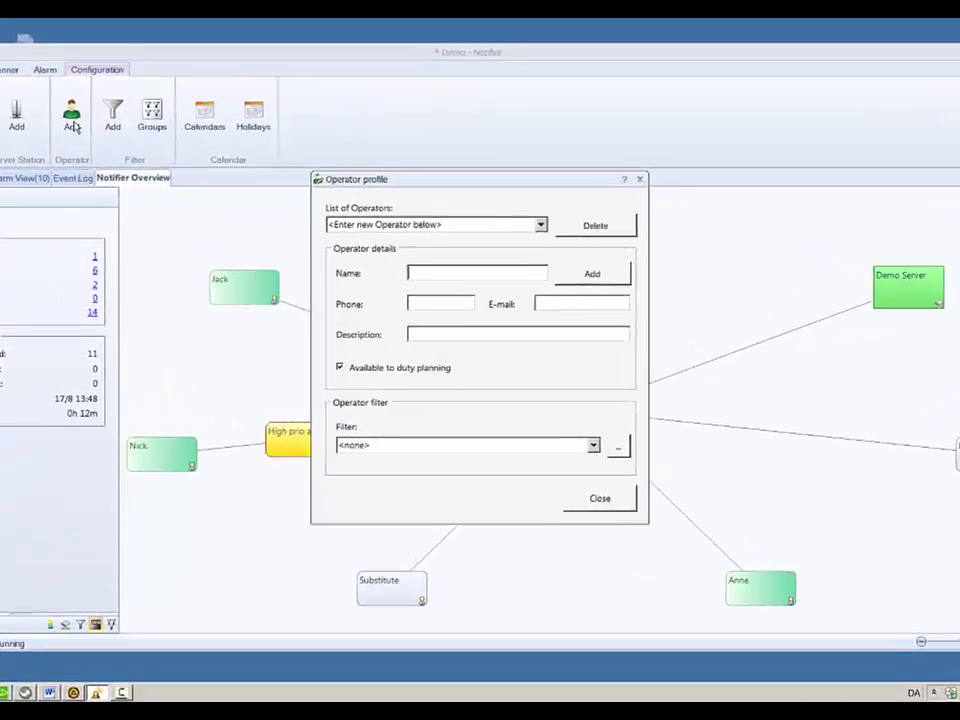
left_click(514, 258)
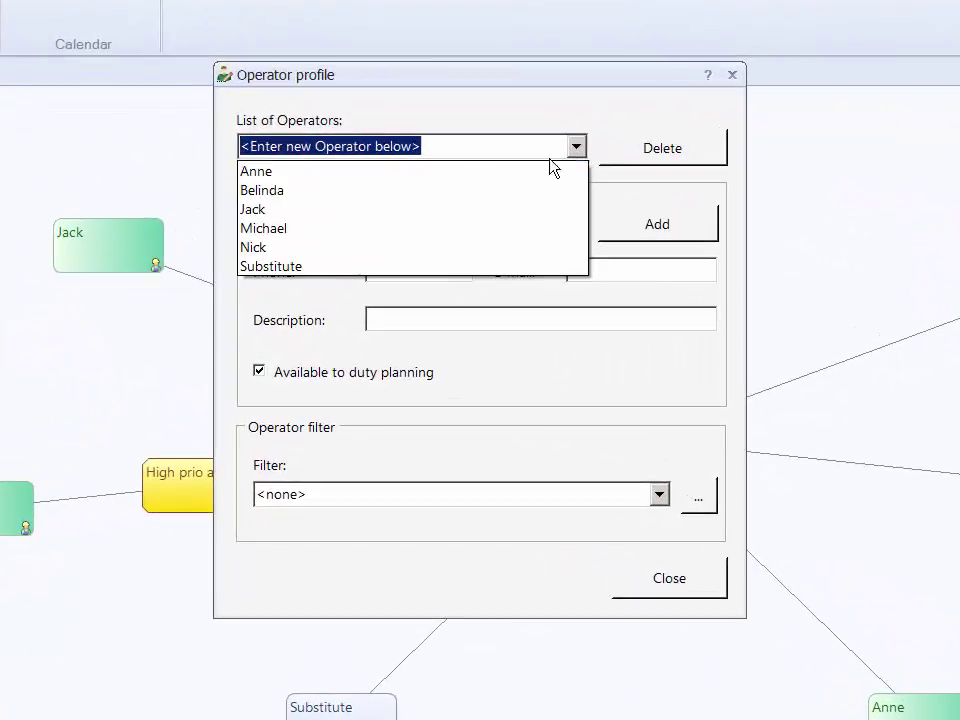
left_click(425, 190)
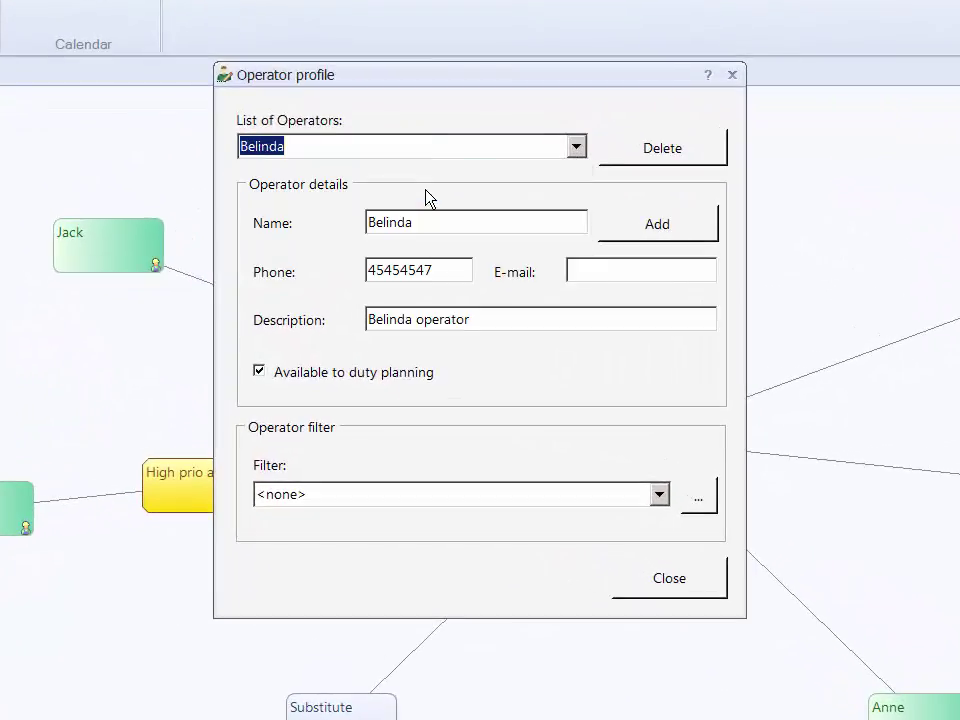
left_click(576, 147)
left_click(390, 226)
left_click(576, 147)
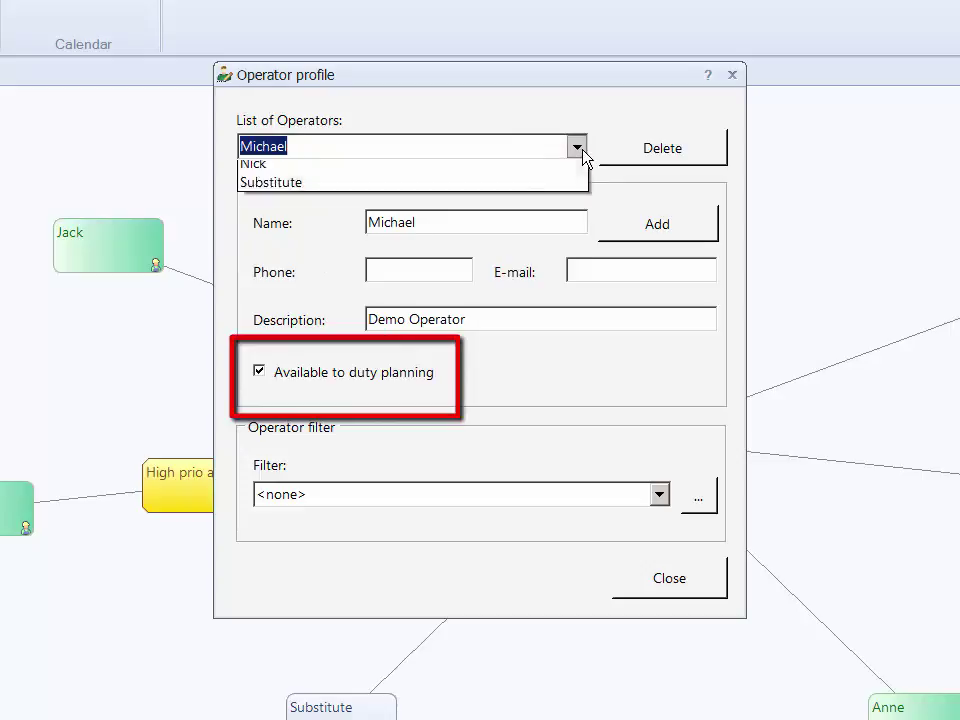
left_click(463, 178)
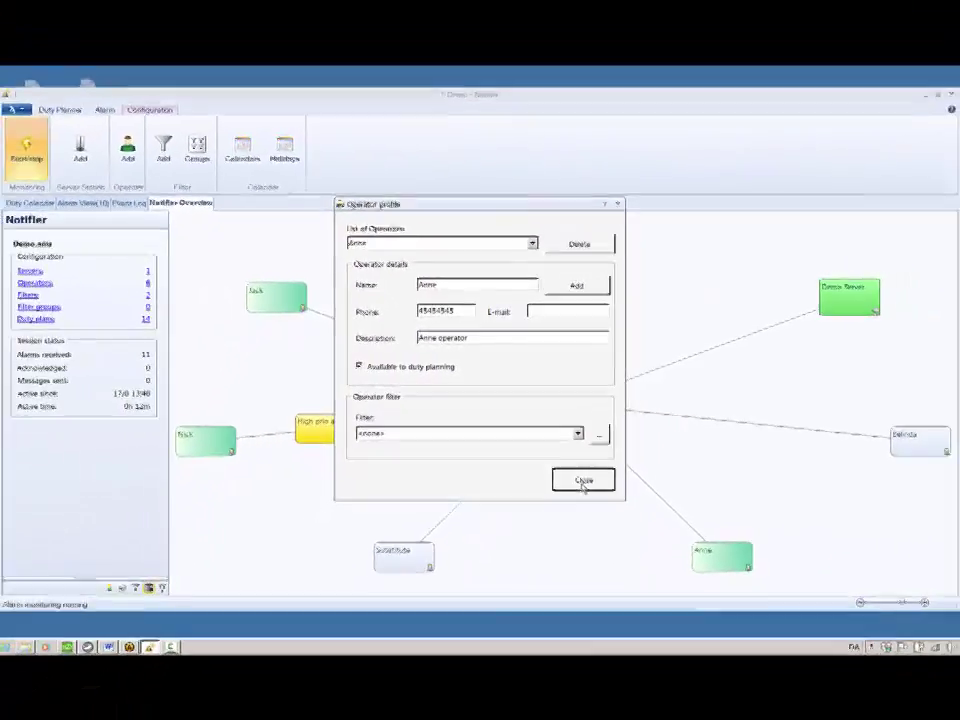
left_click(584, 481)
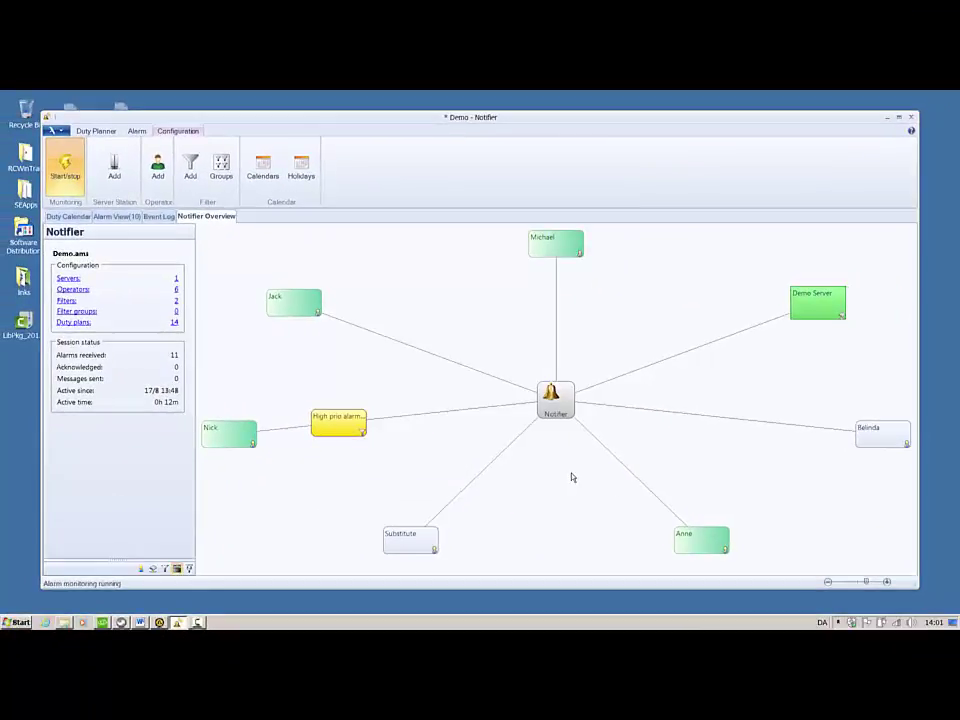
In the Normal calendar, replace the second listed operator with Substitute and save the calendar changes.
left_click(243, 165)
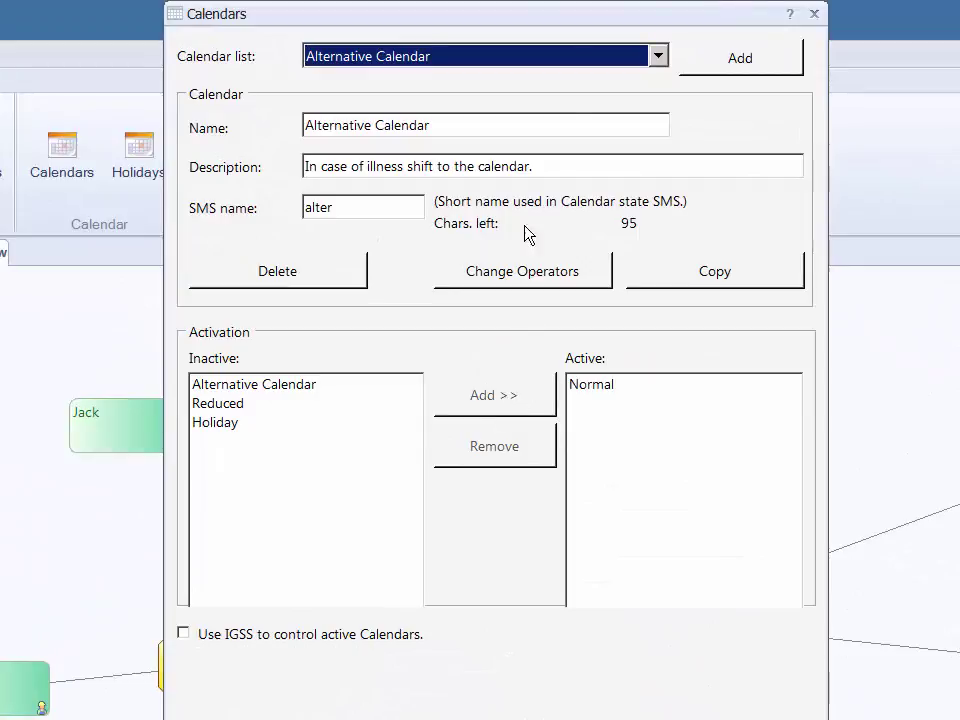
left_click(658, 57)
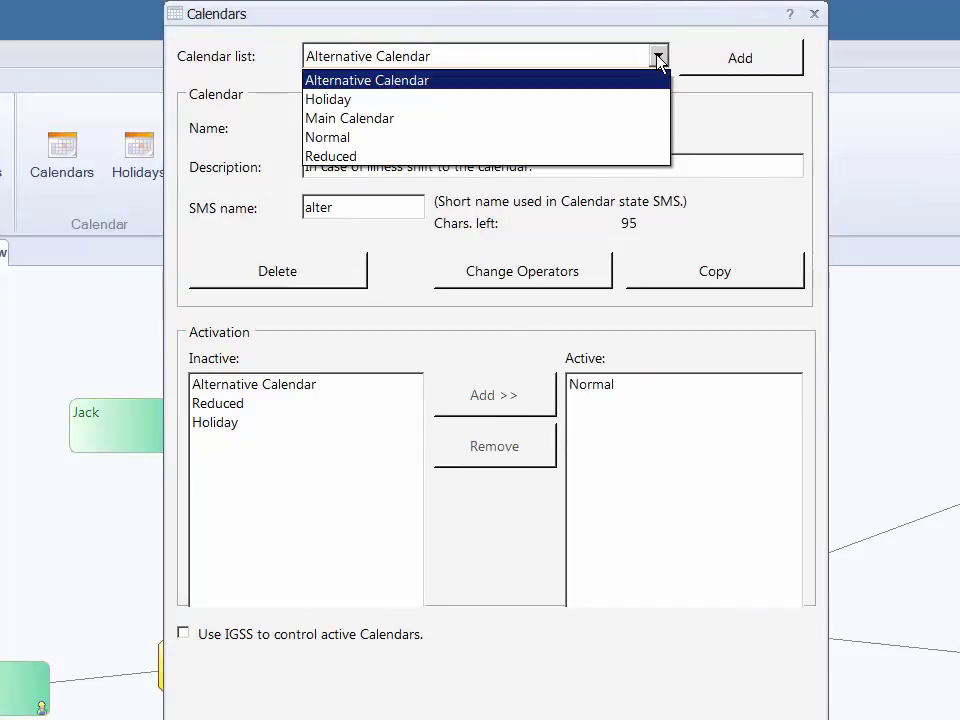
left_click(508, 138)
left_click(514, 273)
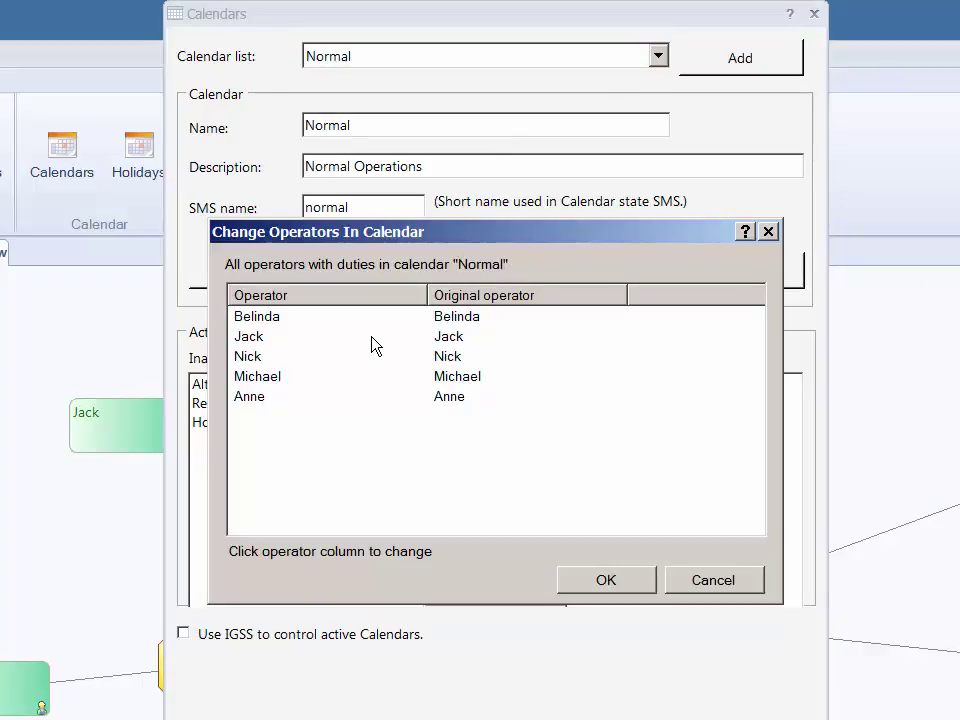
left_click(265, 340)
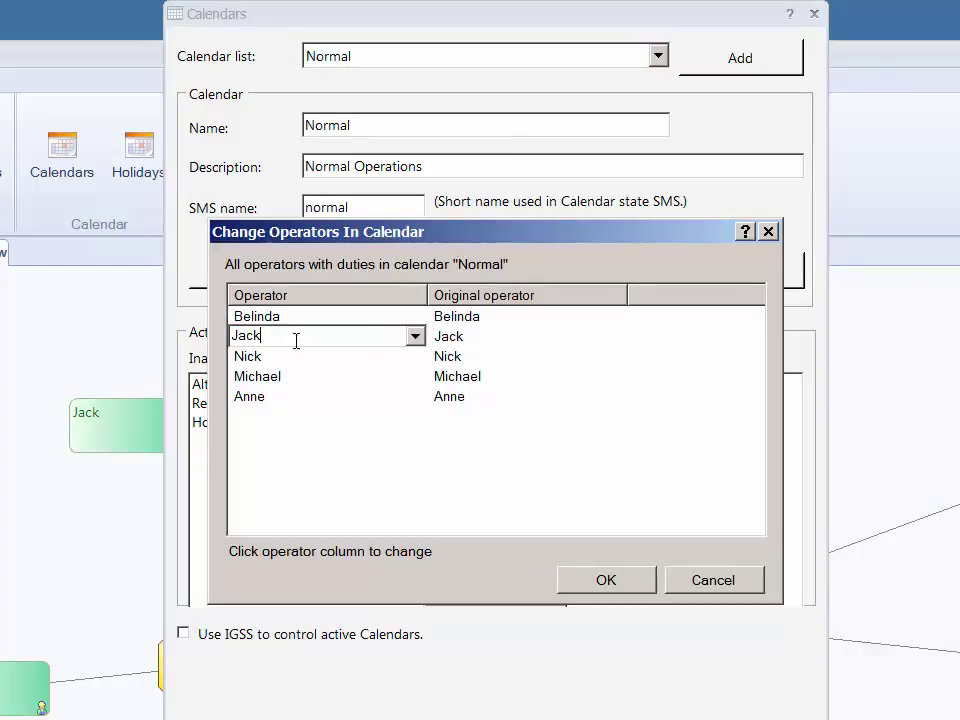
left_click(414, 338)
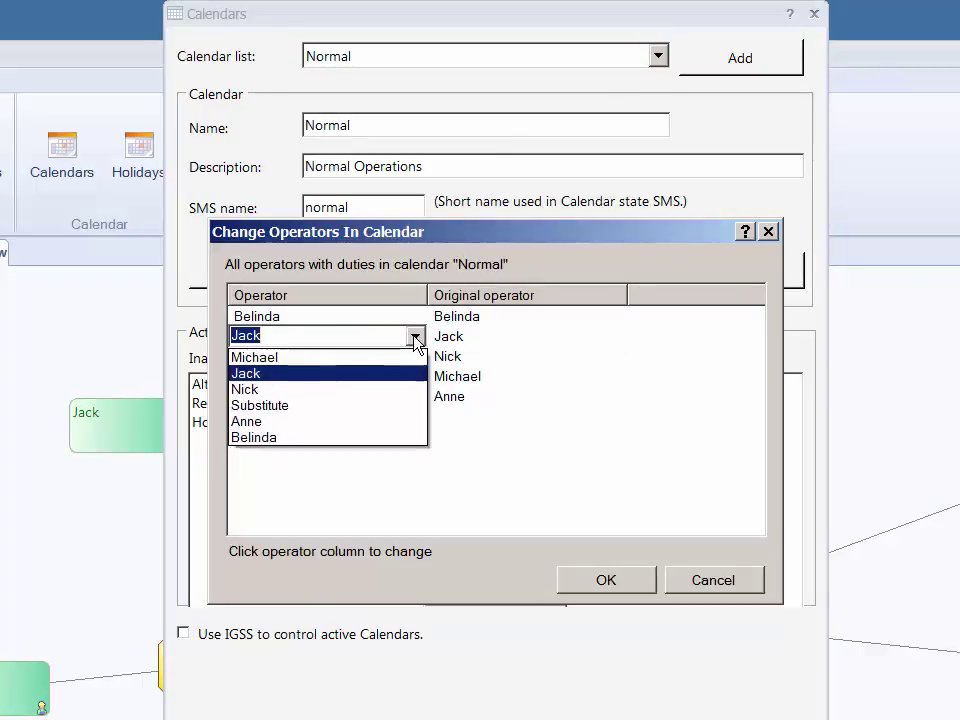
left_click(269, 406)
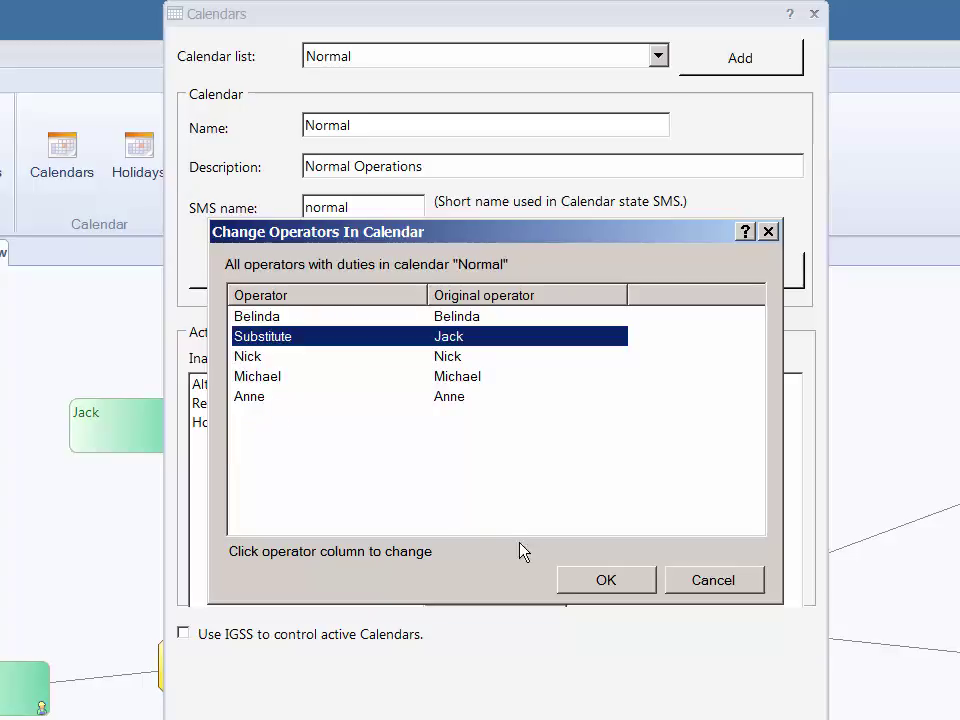
left_click(626, 582)
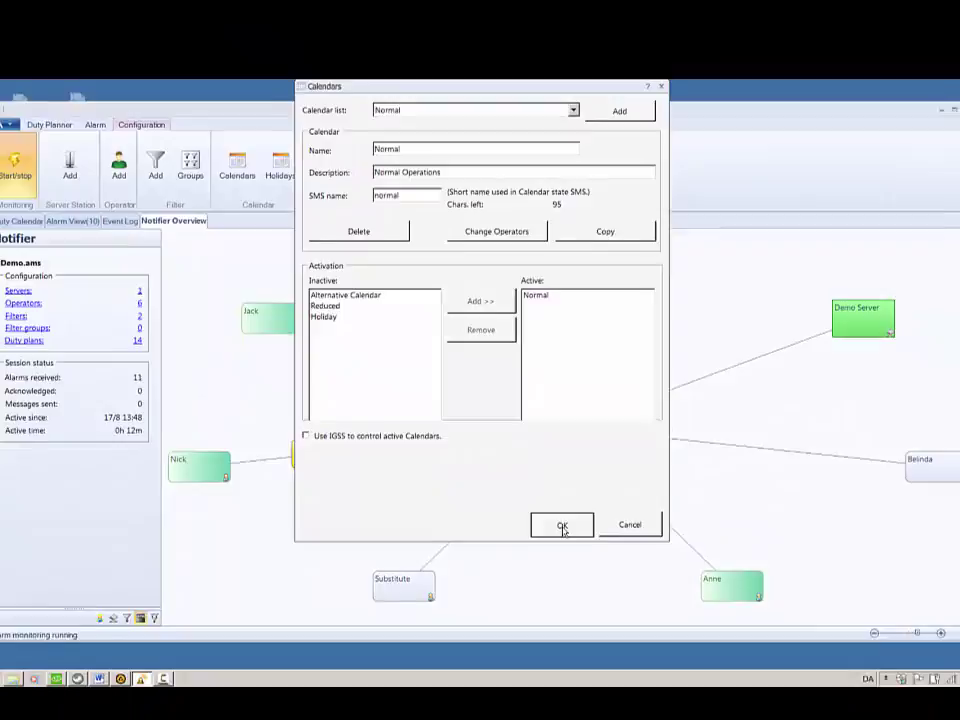
left_click(600, 659)
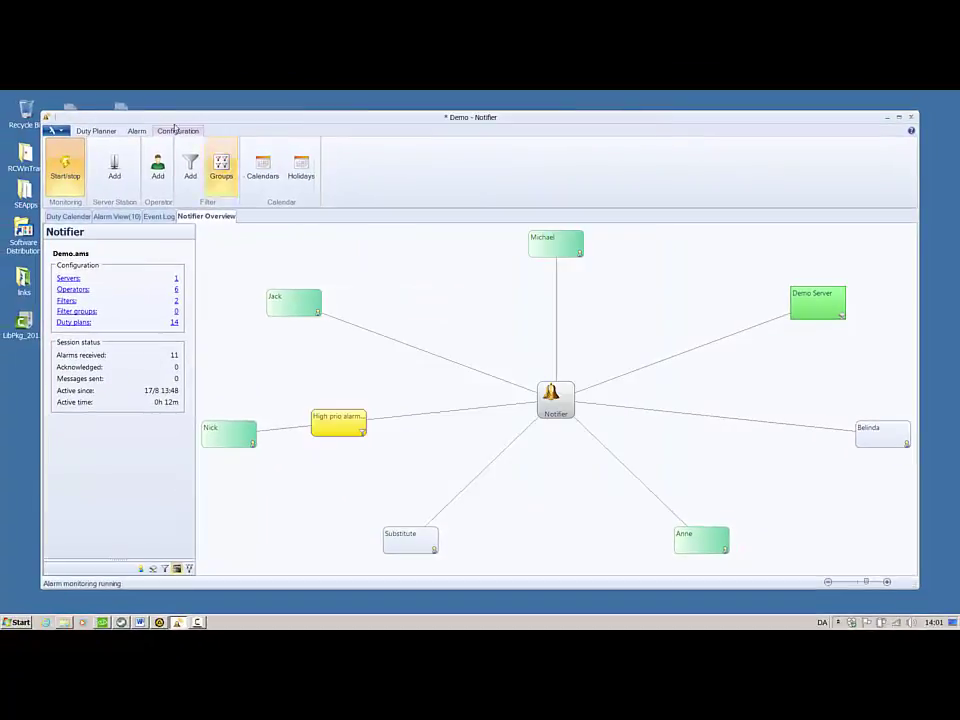
Review the Normal calendar's shifts in the duty planner for the replaced operator, and return to the Main Calendar.
left_click(96, 130)
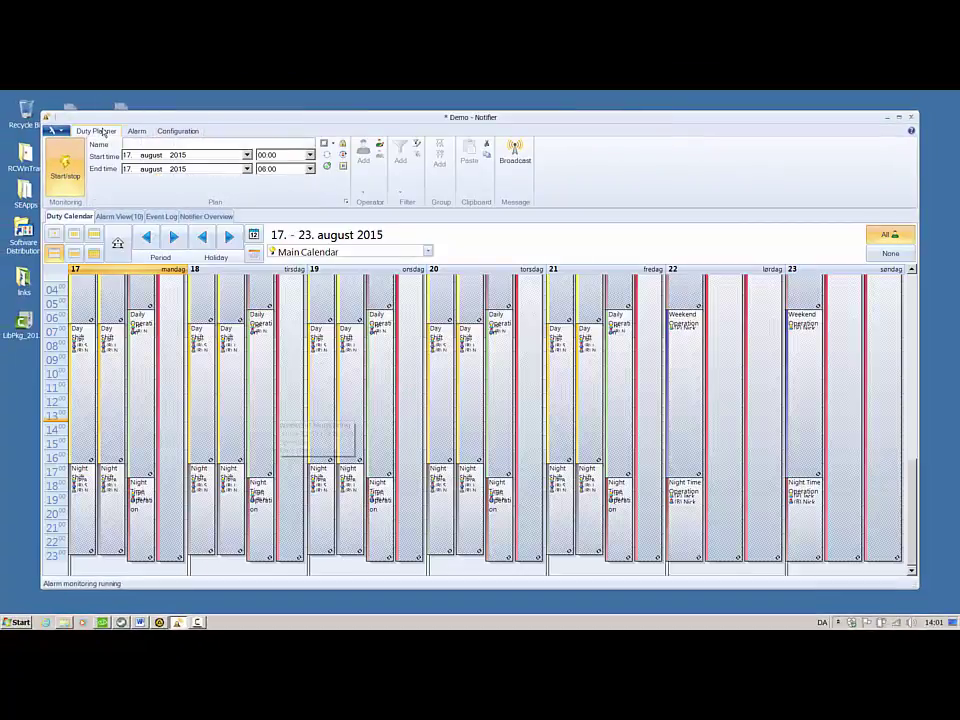
left_click(345, 252)
left_click(348, 283)
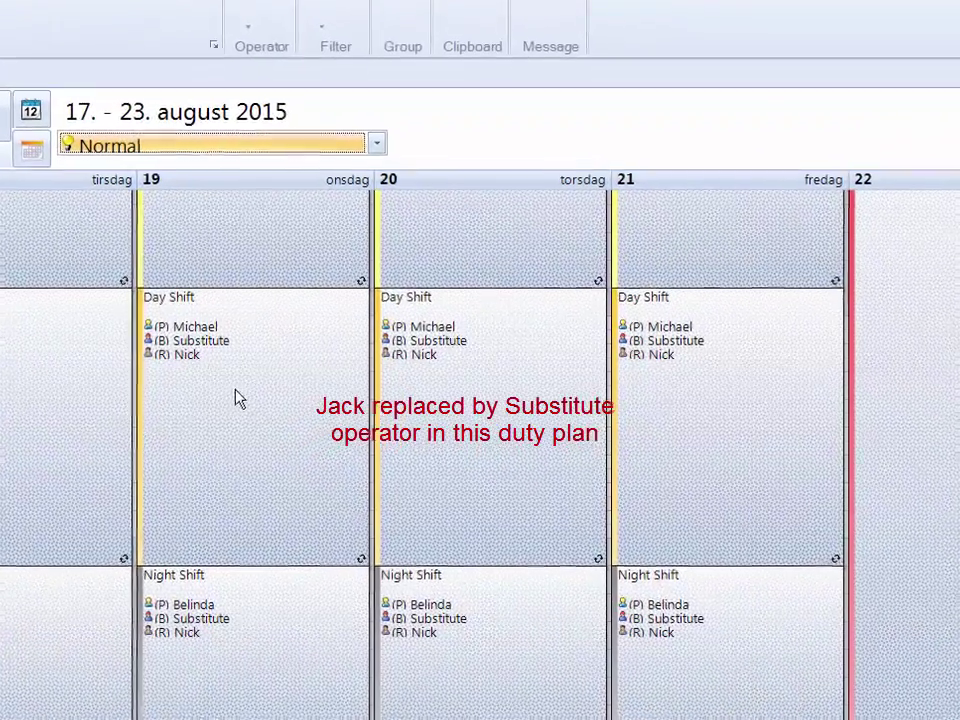
left_click(376, 143)
left_click(310, 176)
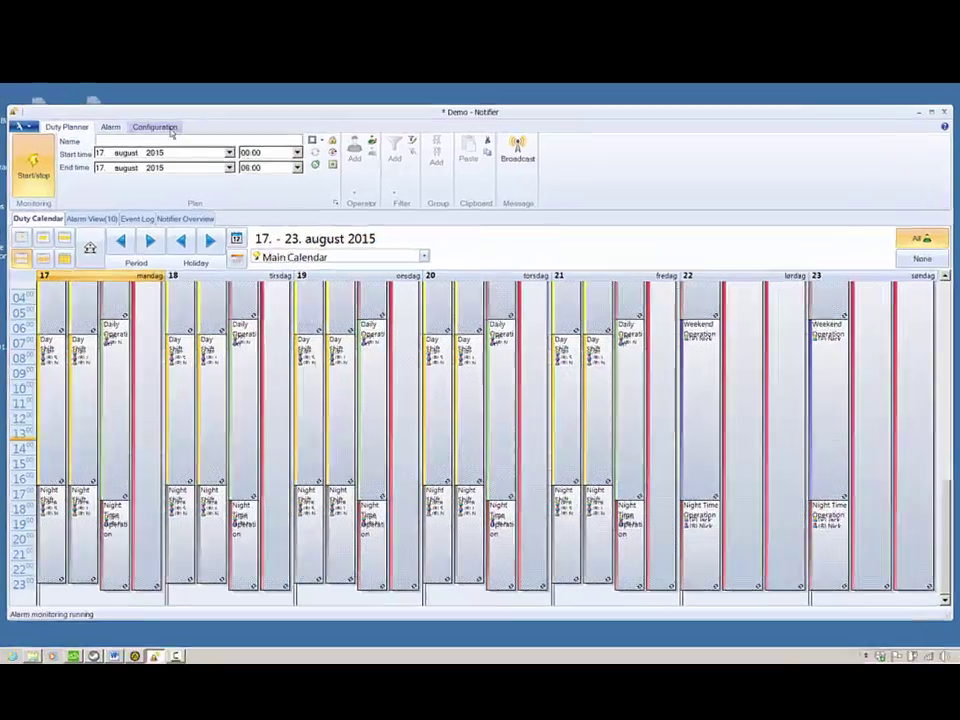
Open the calendar configuration and make a copy of the Normal calendar.
left_click(182, 131)
left_click(211, 162)
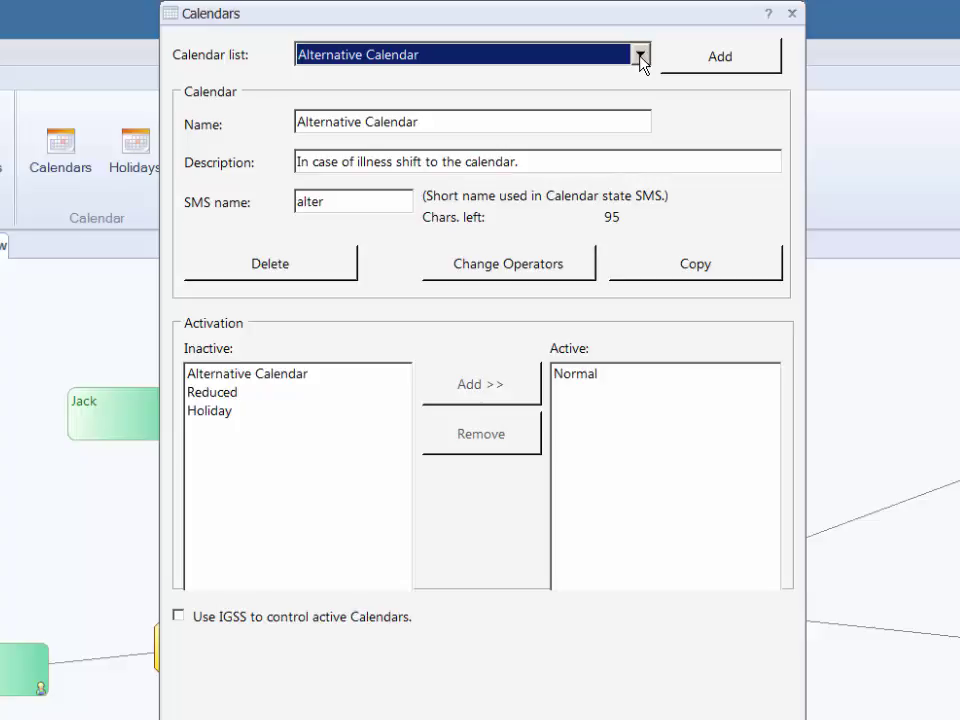
left_click(640, 58)
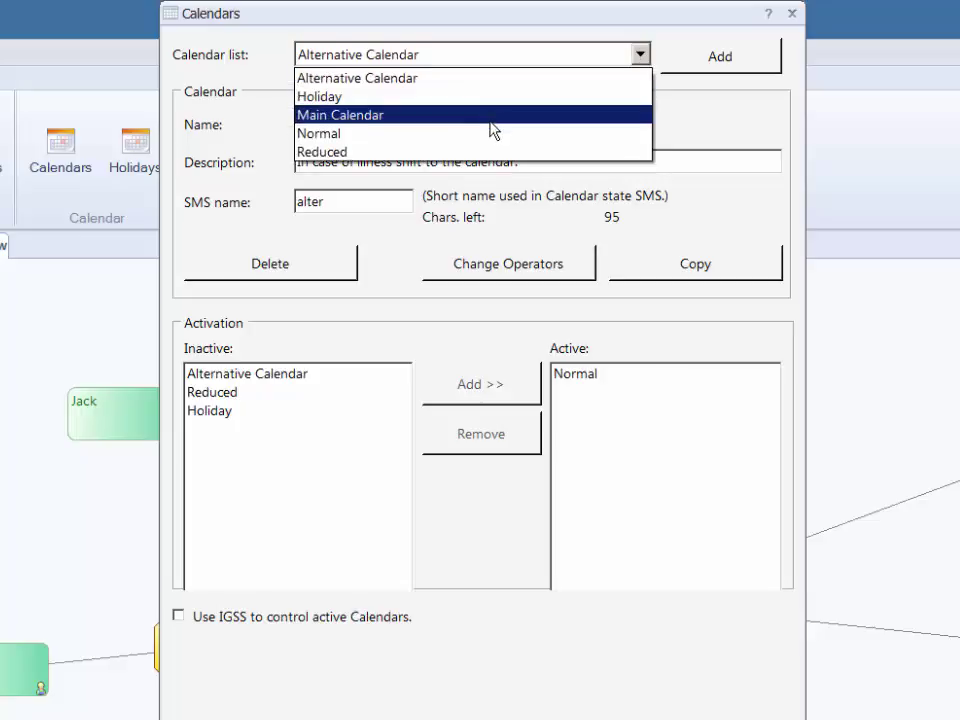
left_click(491, 134)
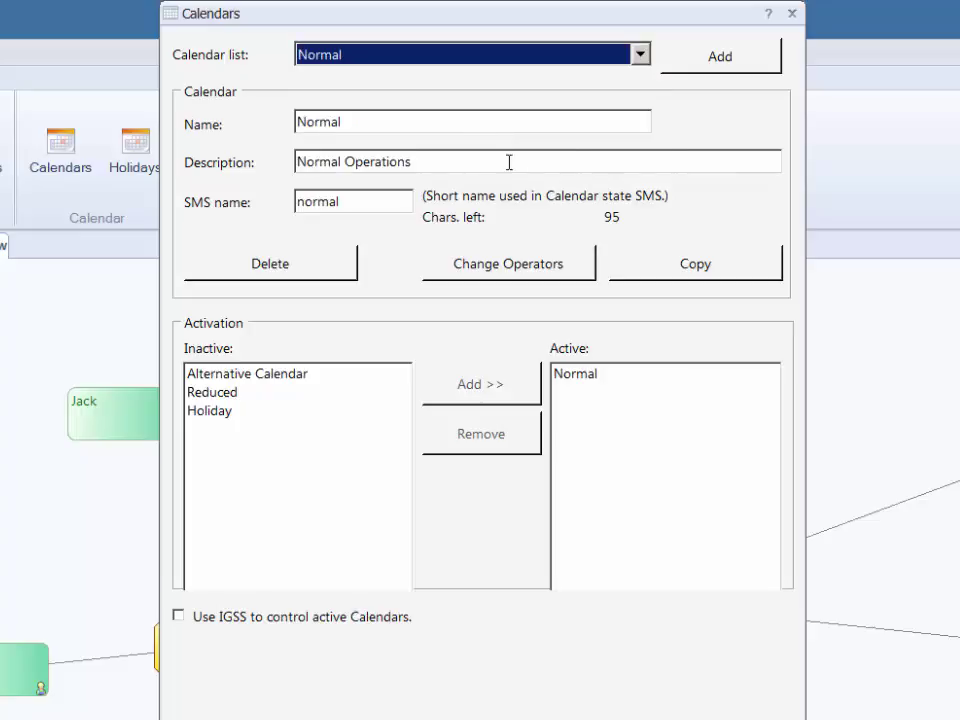
left_click(646, 264)
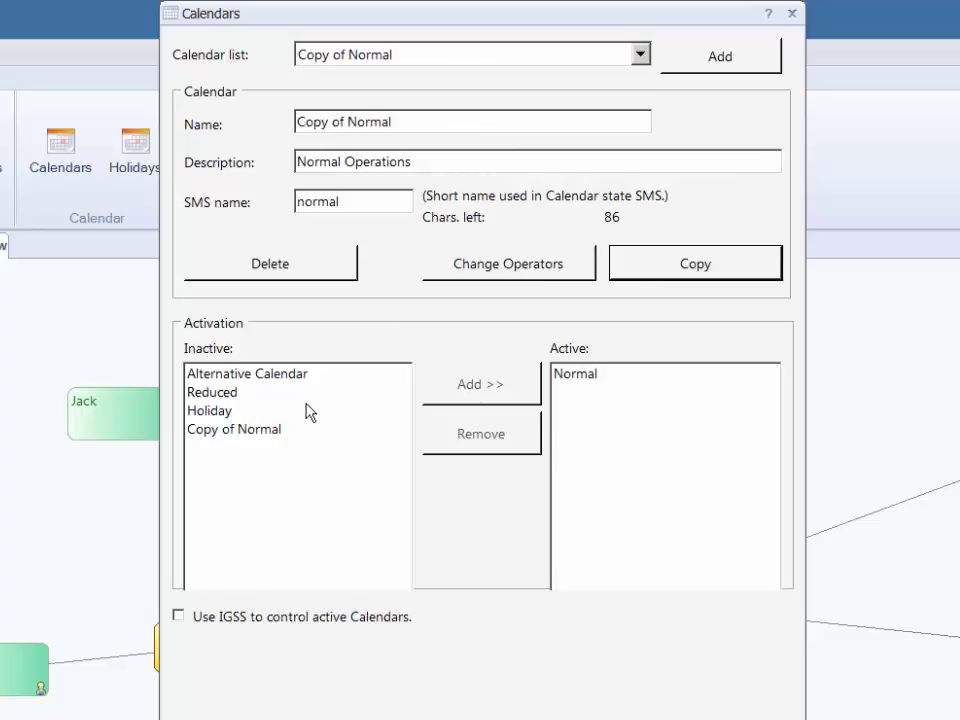
Rename the copied calendar as New Normal and accept the calendar changes.
left_click(264, 430)
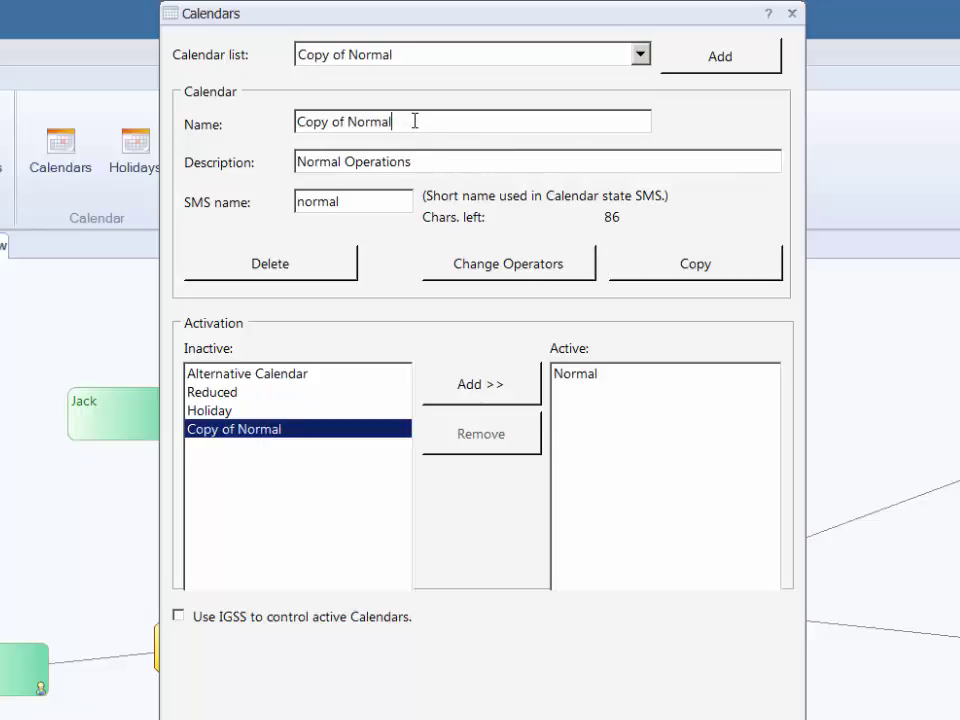
key("BackSpace")
key("BackSpace")
key("BackSpace")
key("BackSpace")
key("BackSpace")
key("BackSpace")
key("BackSpace")
key("BackSpace")
key("BackSpace")
key("BackSpace")
key("BackSpace")
key("BackSpace")
key("BackSpace")
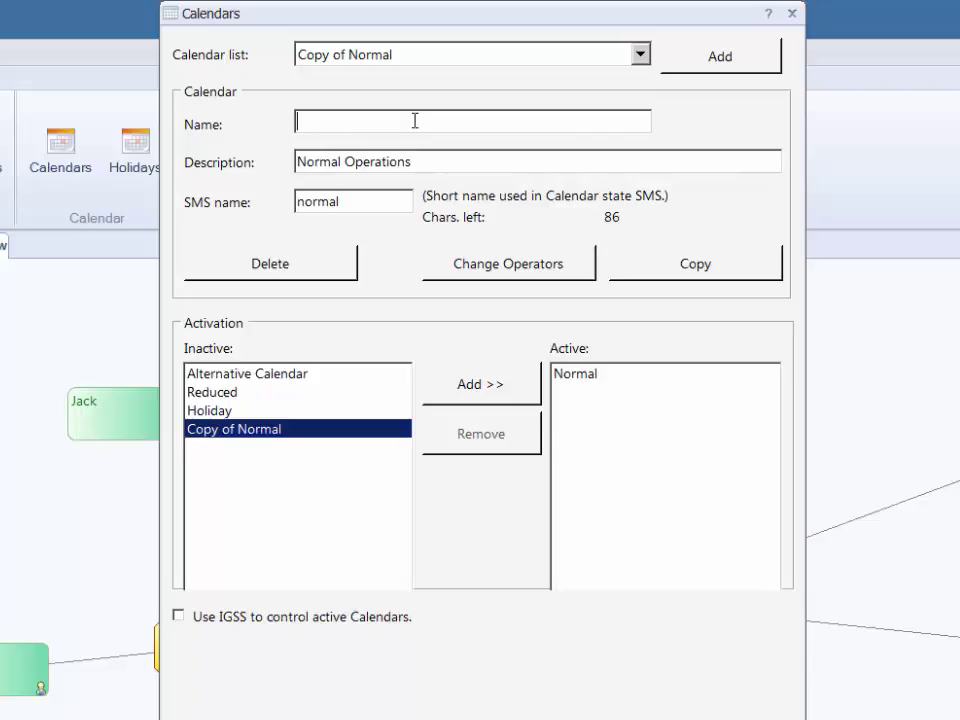
type("New Normal")
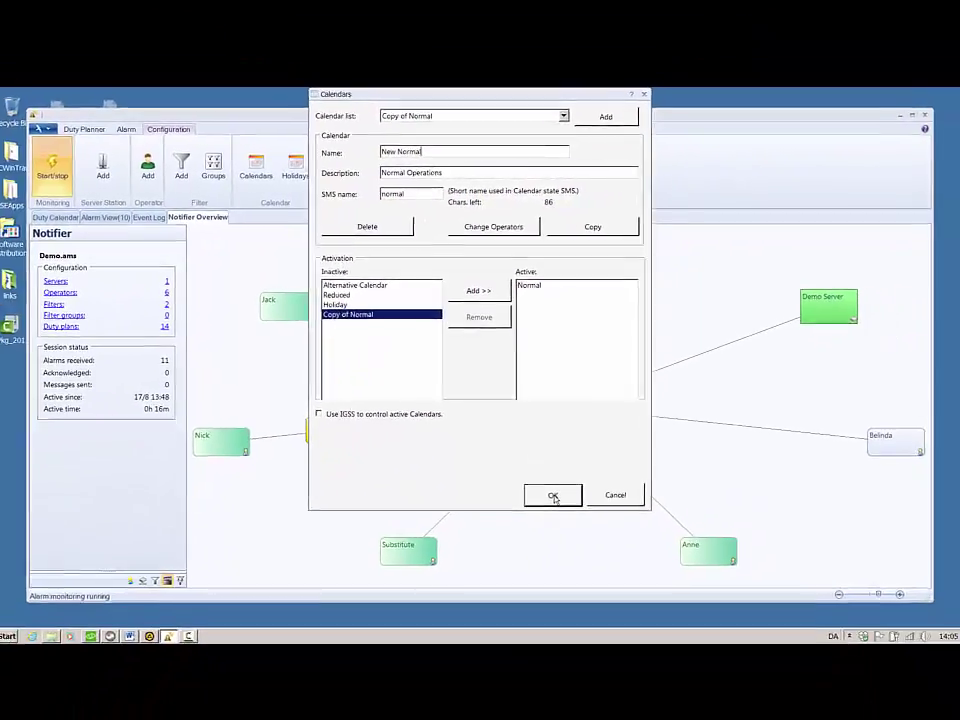
left_click(576, 589)
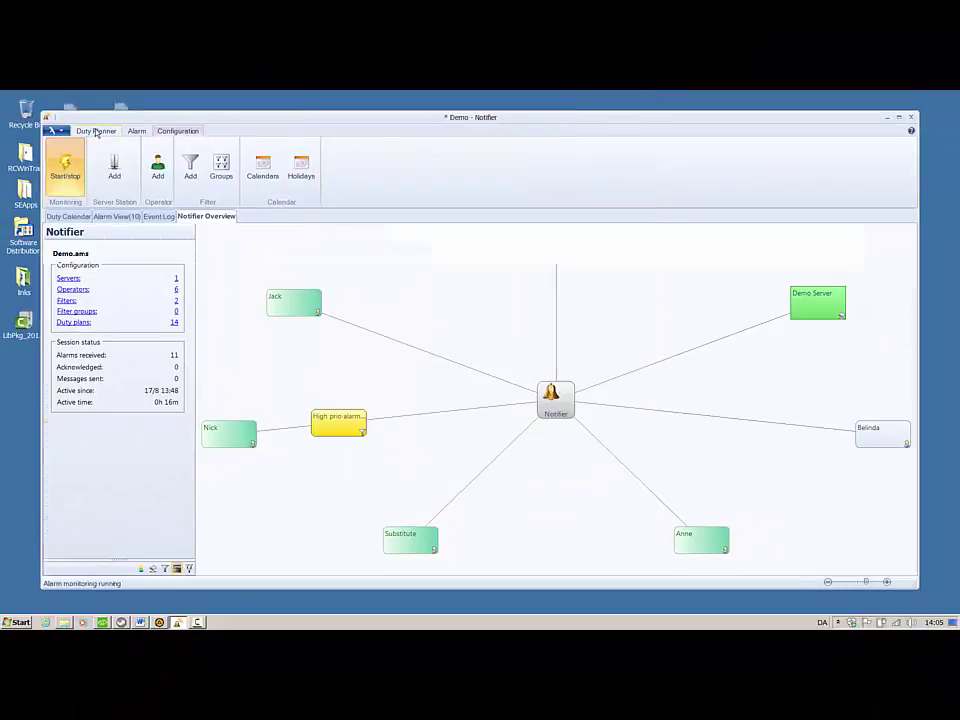
Display the New Normal calendar in the duty planner and add it to the active calendars.
left_click(96, 131)
left_click(454, 247)
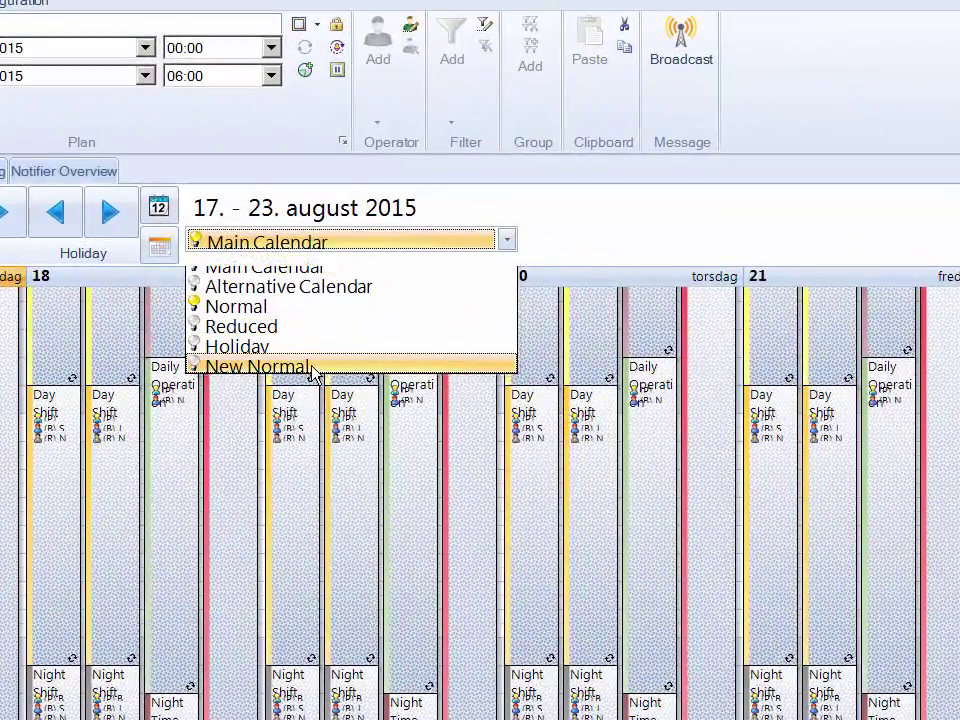
left_click(313, 368)
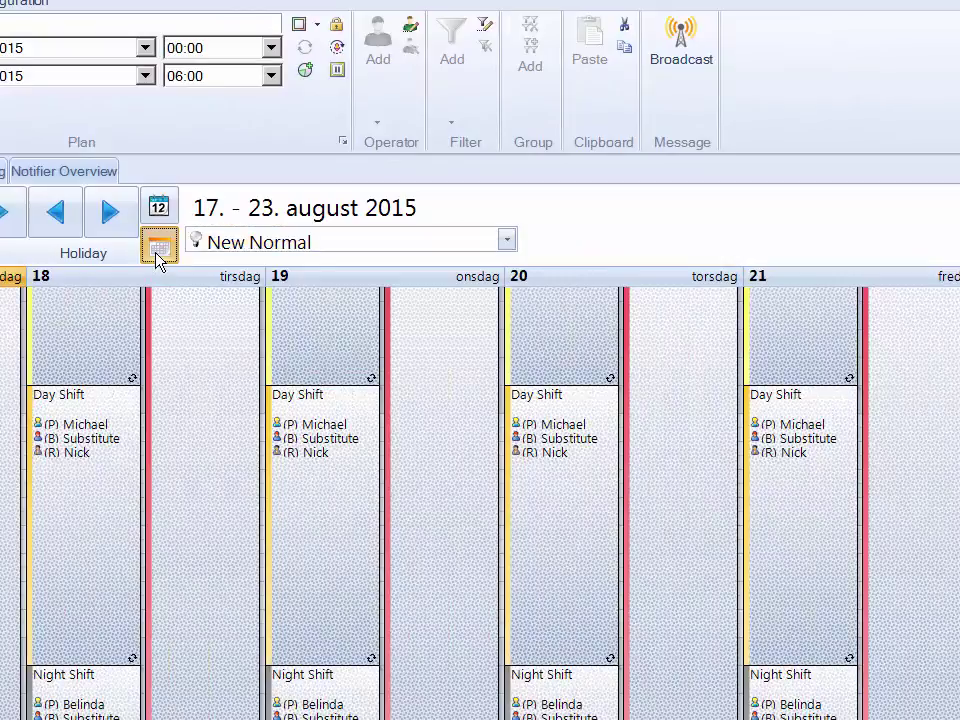
left_click(157, 247)
left_click(345, 380)
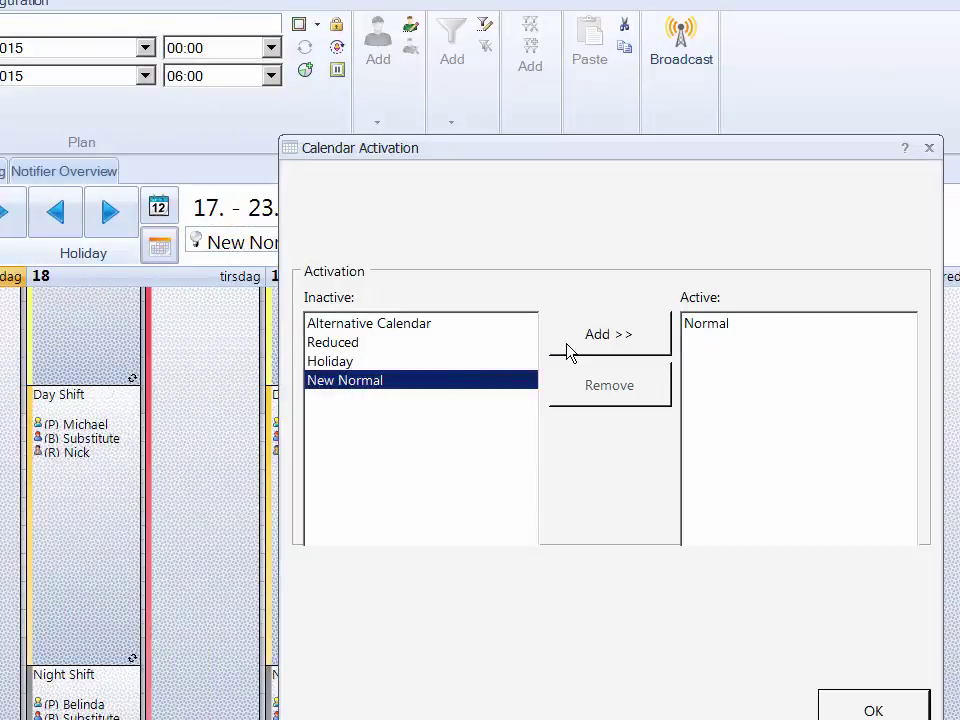
left_click(590, 338)
left_click(848, 690)
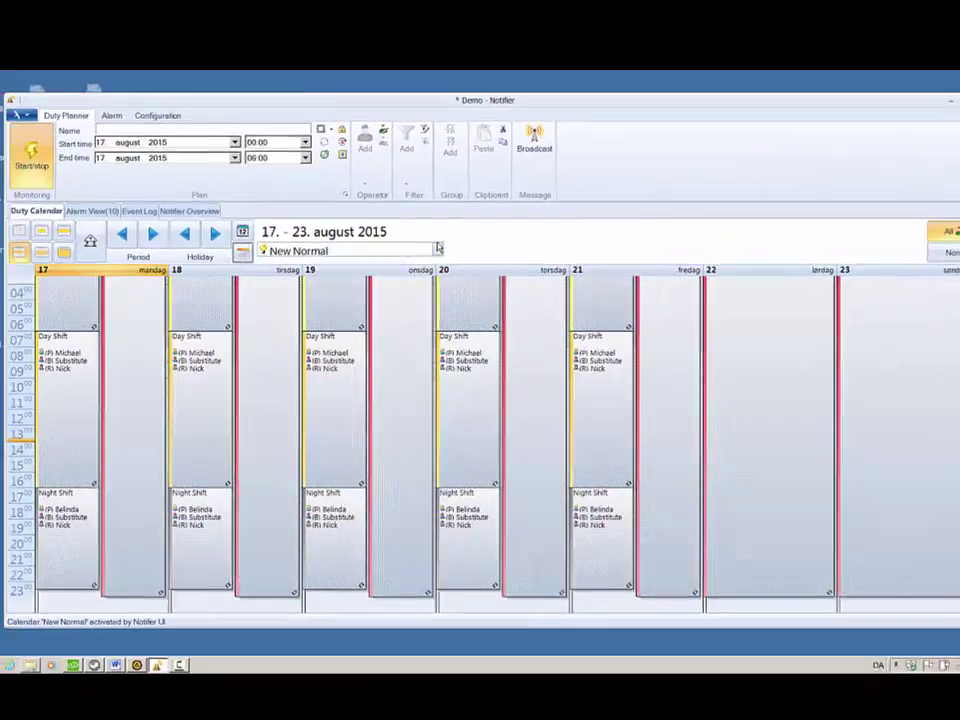
Add the last operator in the list as another backup to New Normal's recurring Day Shift, and return to the Main Calendar.
left_click(437, 248)
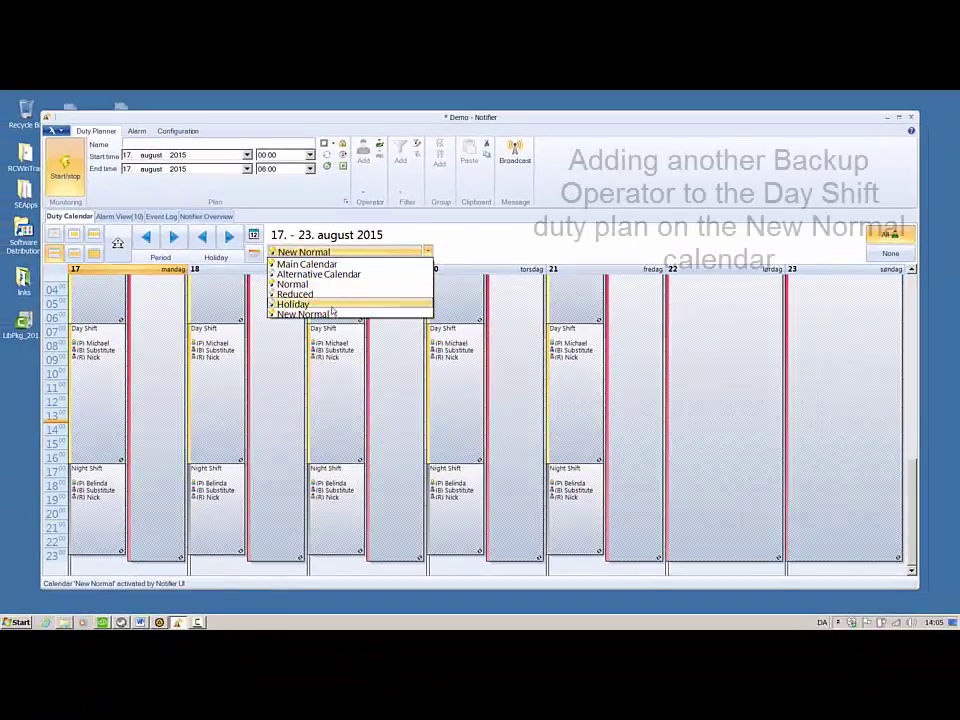
left_click(294, 319)
right_click(232, 359)
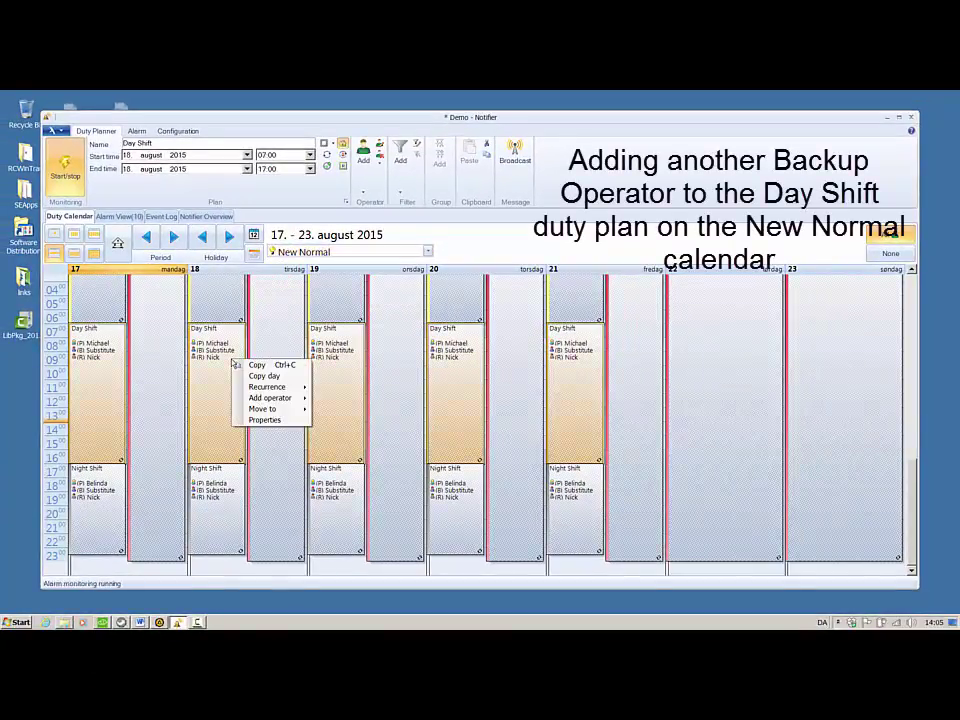
mouse_move(278, 401)
mouse_move(345, 410)
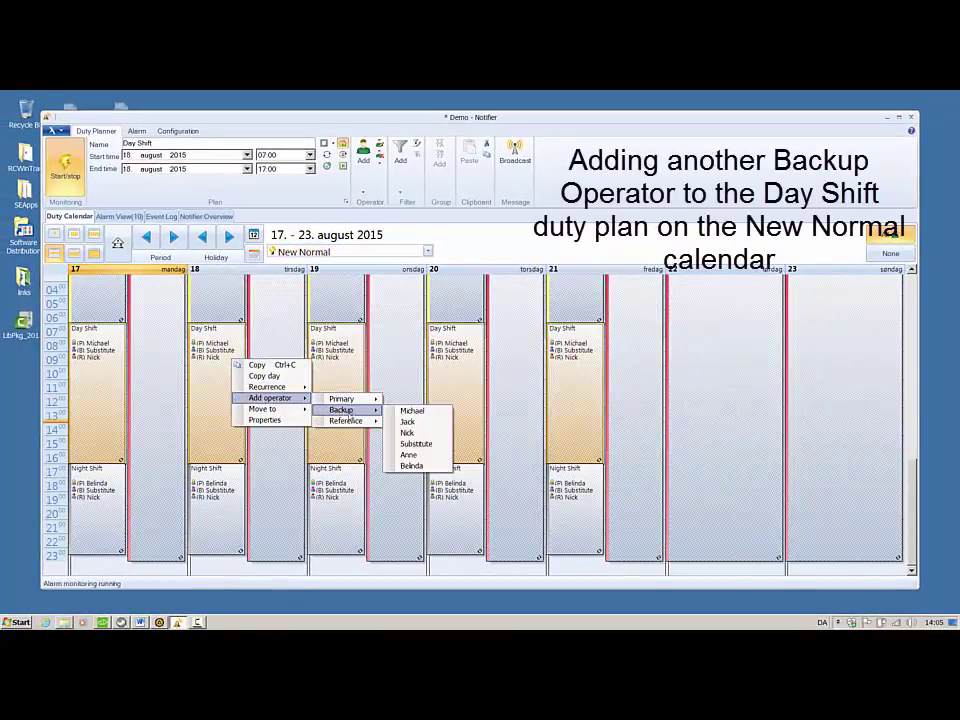
left_click(410, 465)
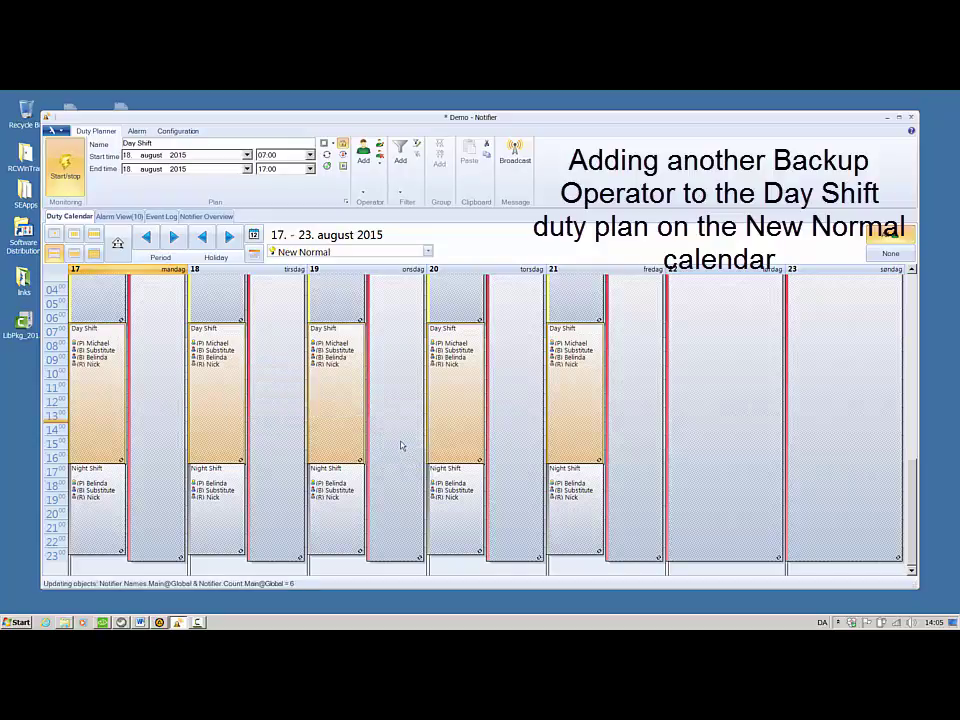
left_click(422, 253)
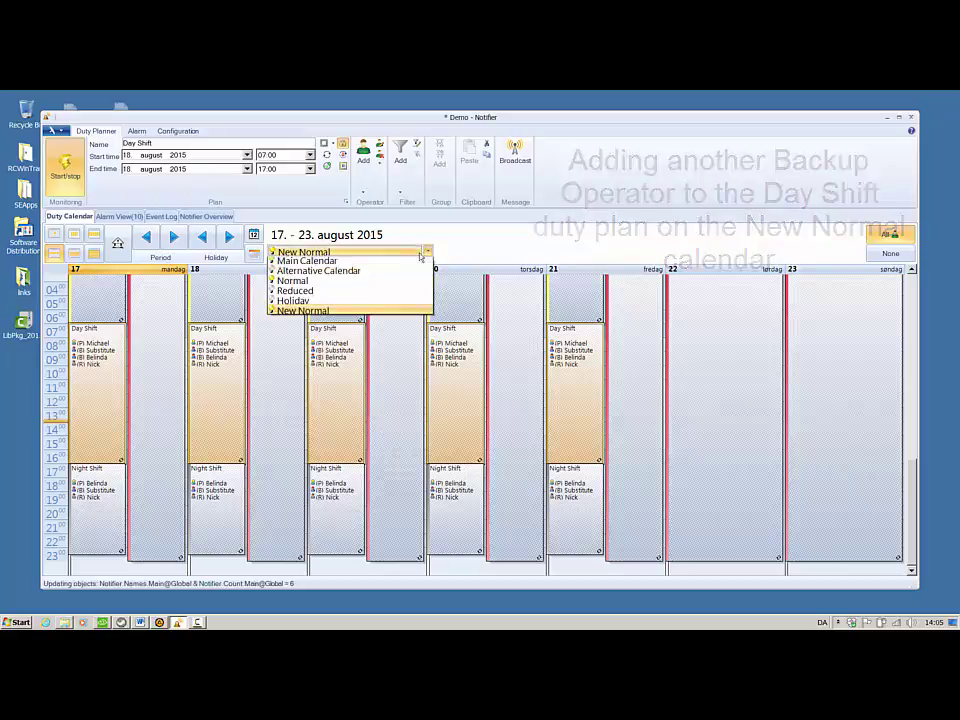
left_click(384, 261)
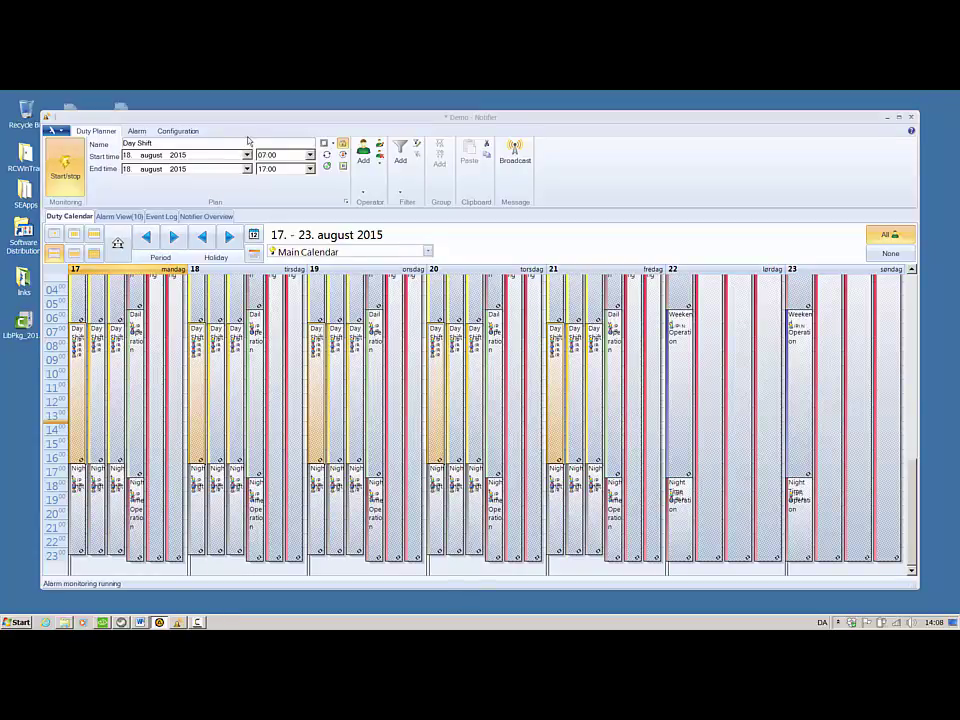
Open the holiday configuration and add a recurring holiday named Xmas dated 24/12/2015.
left_click(178, 131)
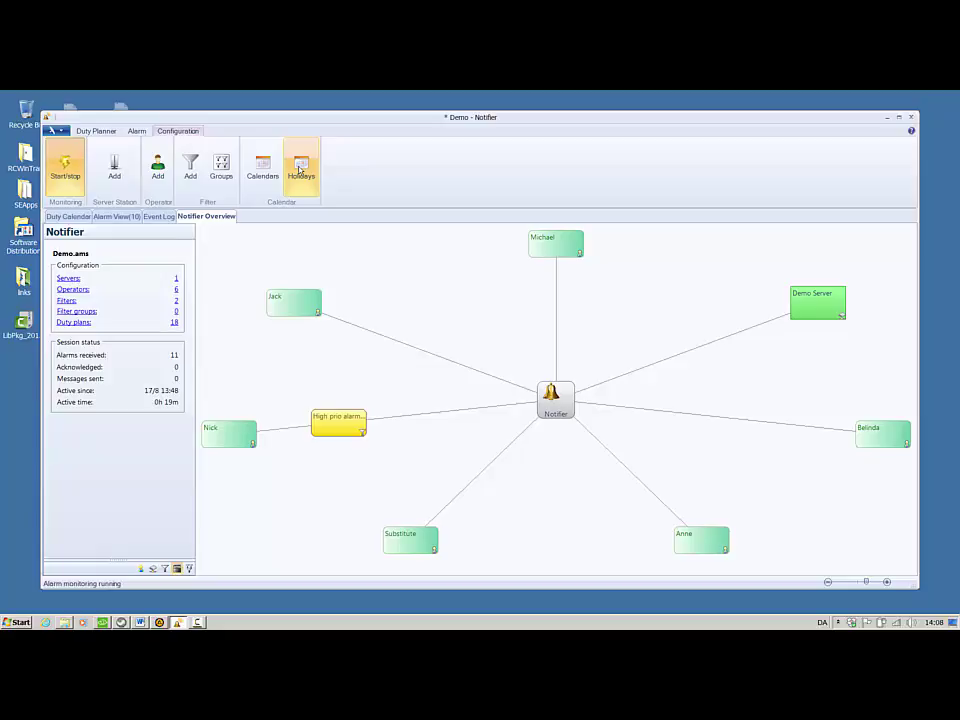
left_click(299, 170)
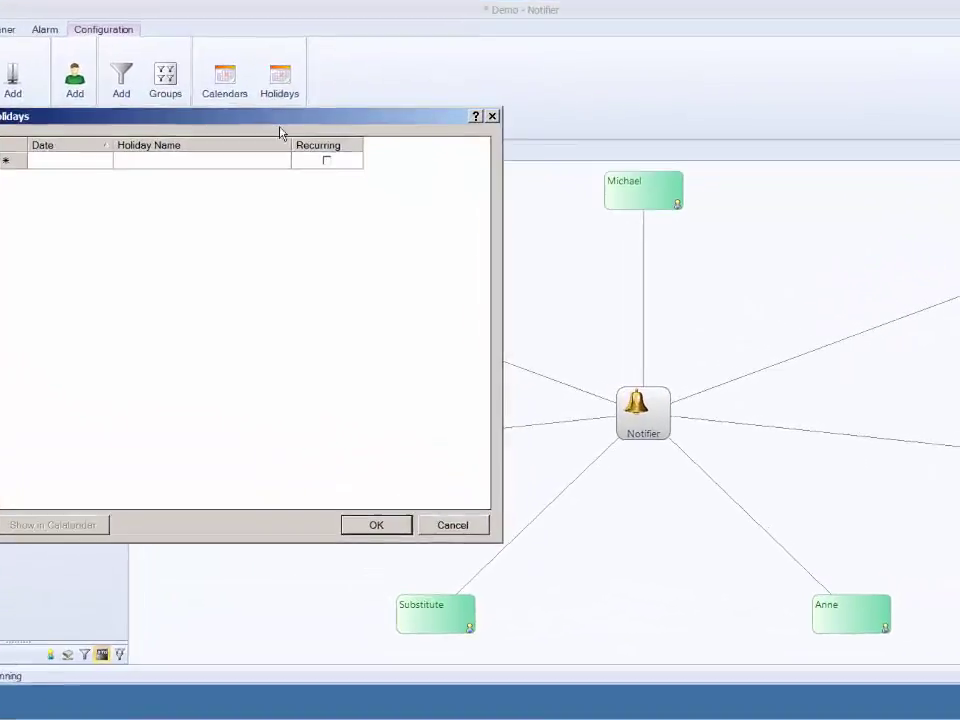
left_click_drag(280, 133, 500, 161)
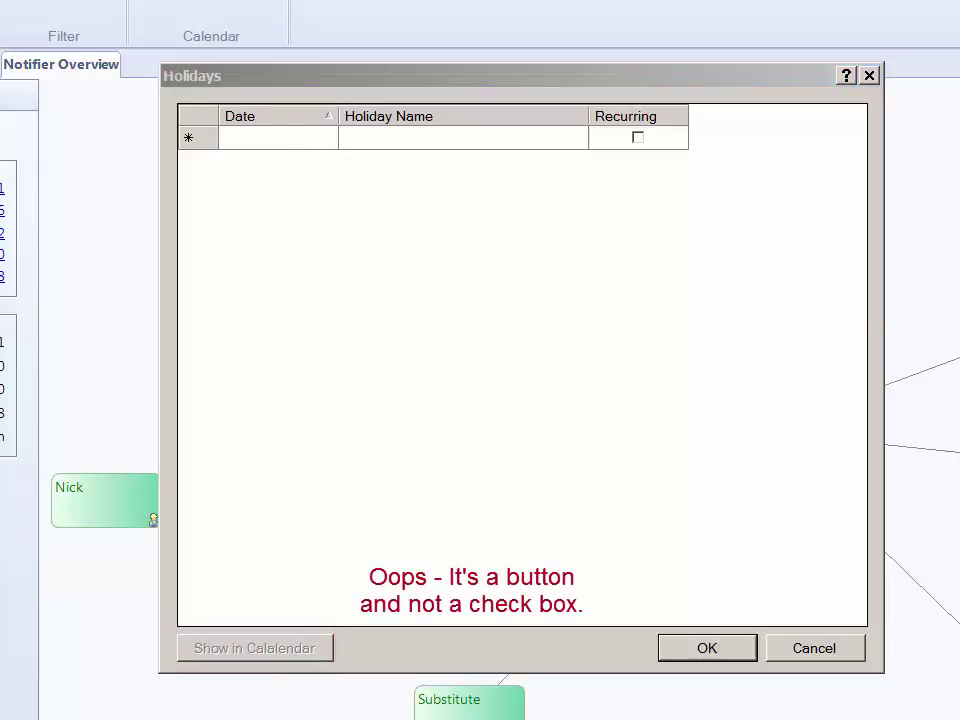
left_click(313, 145)
left_click(316, 140)
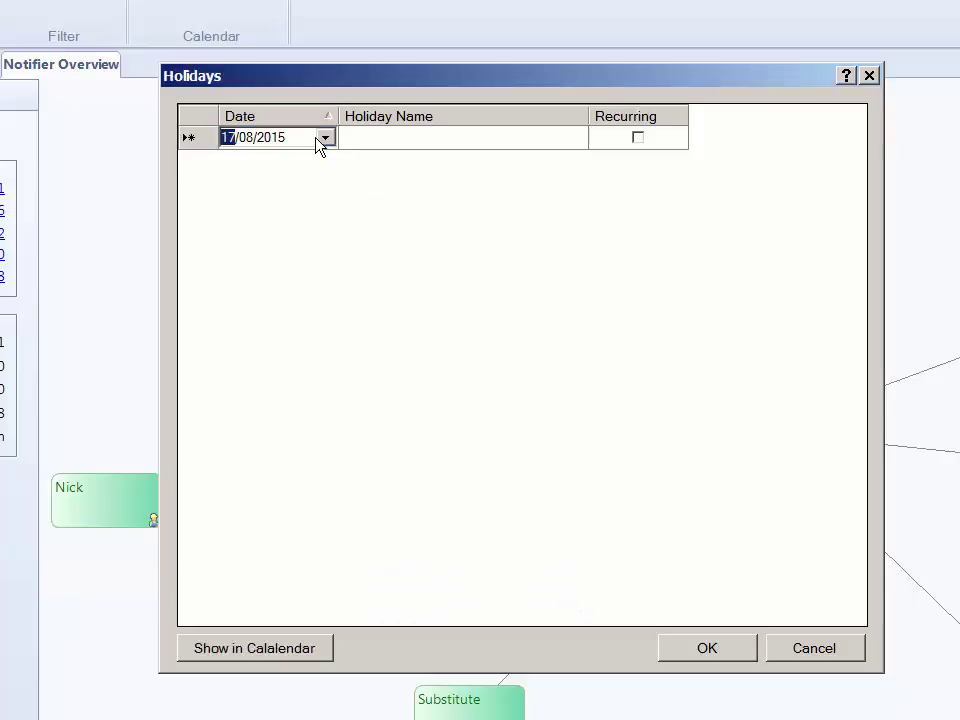
type("24")
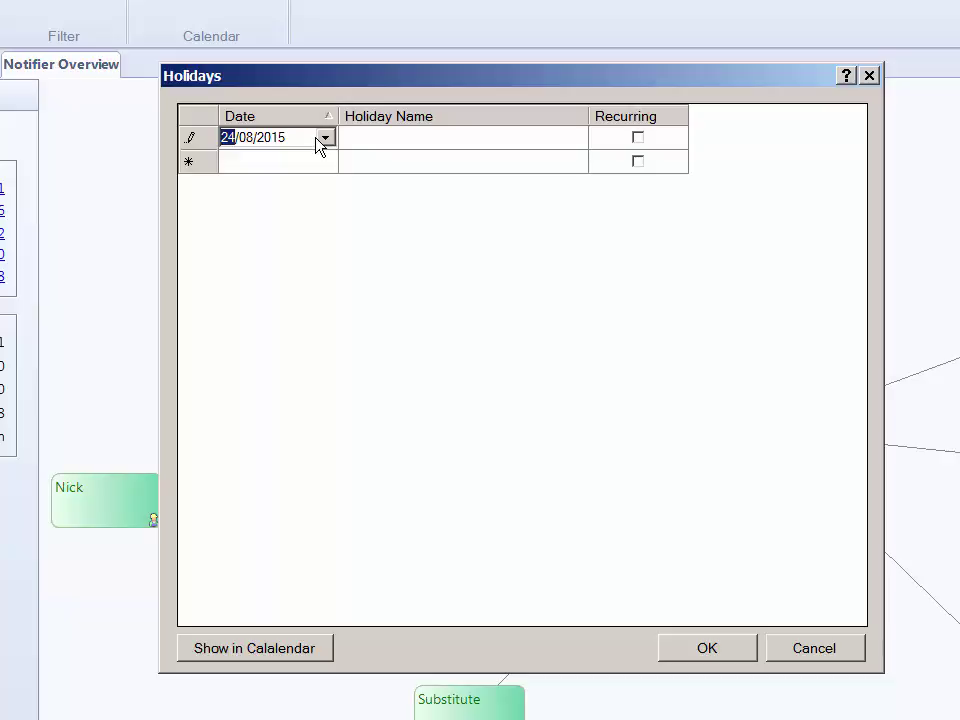
key("Right")
type("12")
key("Tab")
type("Xmas")
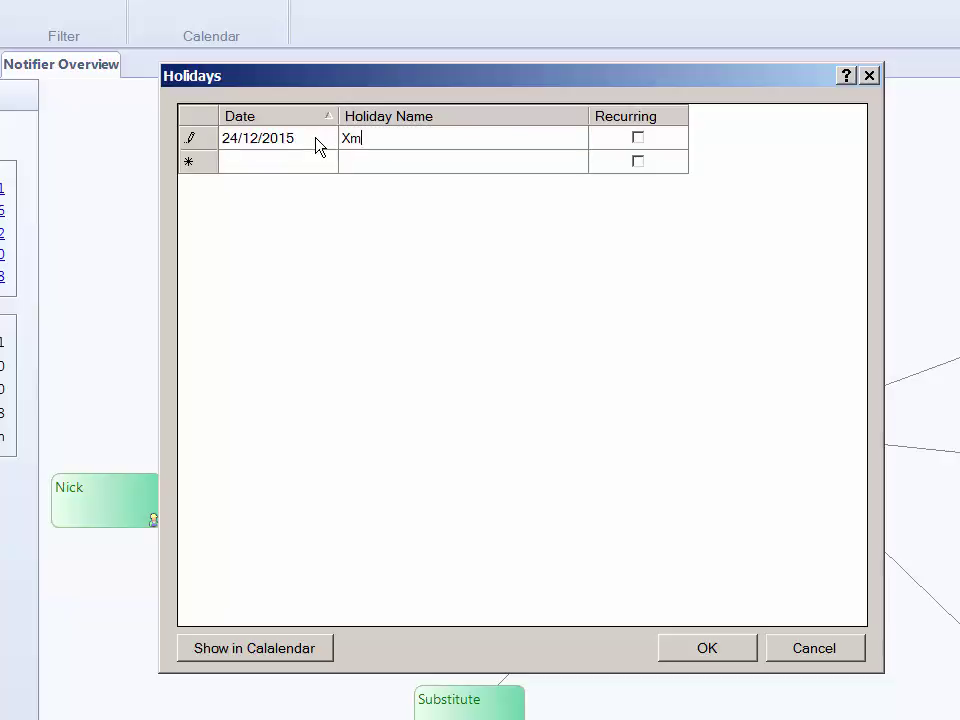
key("Tab")
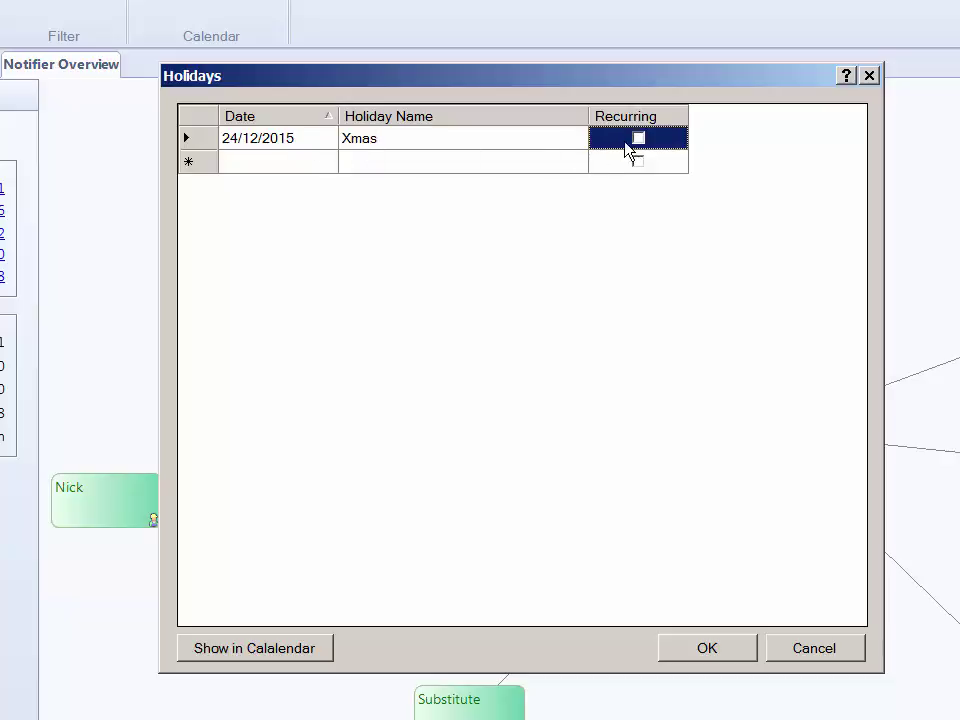
Add a second recurring holiday named Lughnasa dated 17/08/2015.
left_click(300, 166)
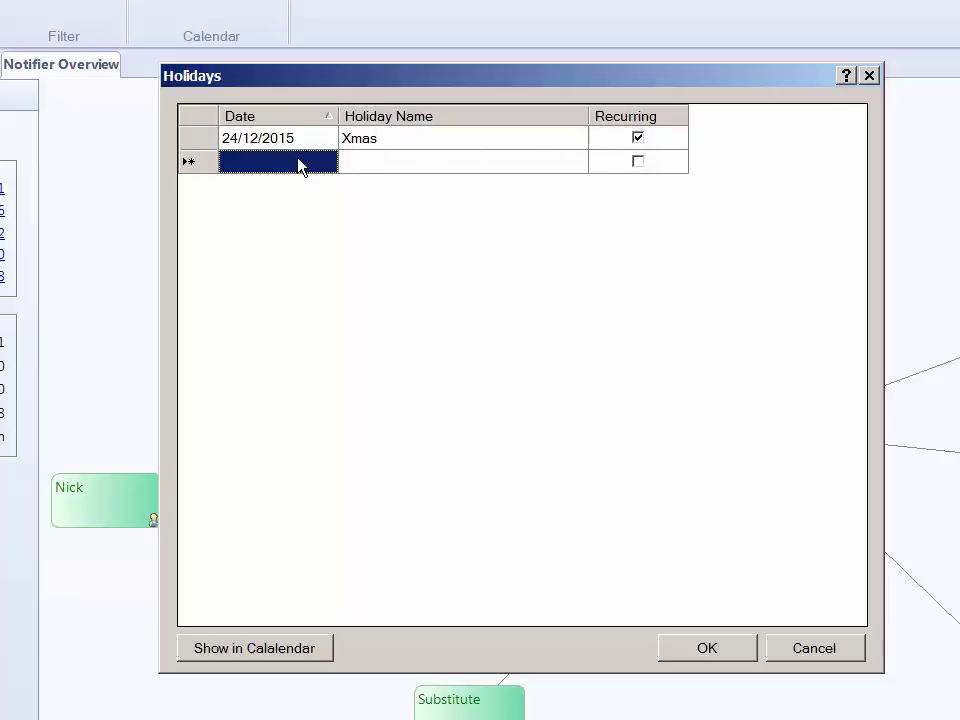
left_click(300, 166)
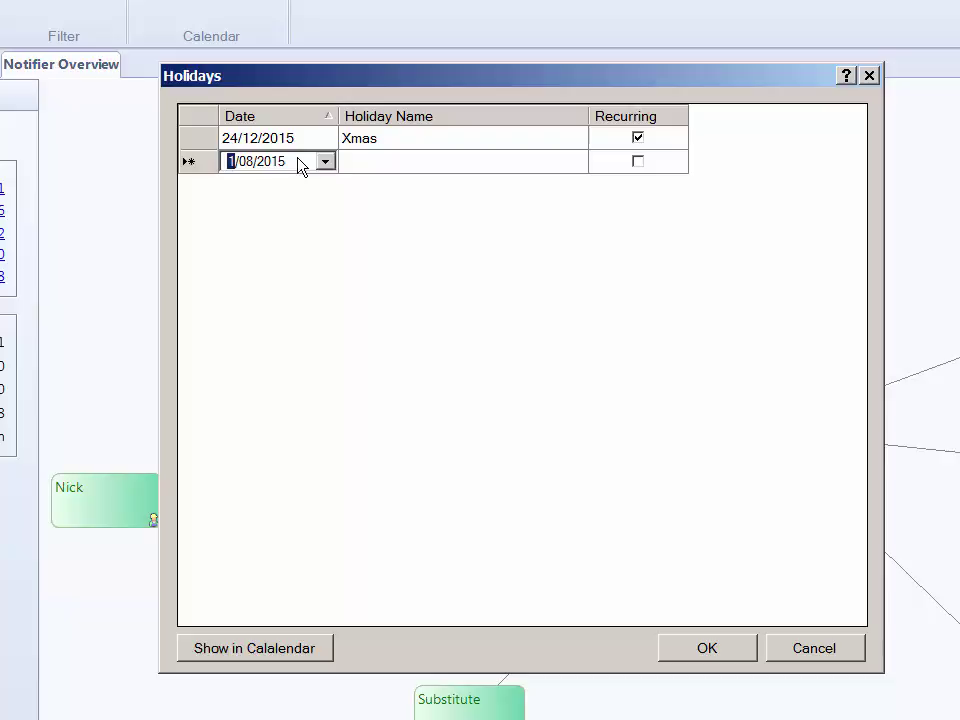
key("Tab")
type("Lu")
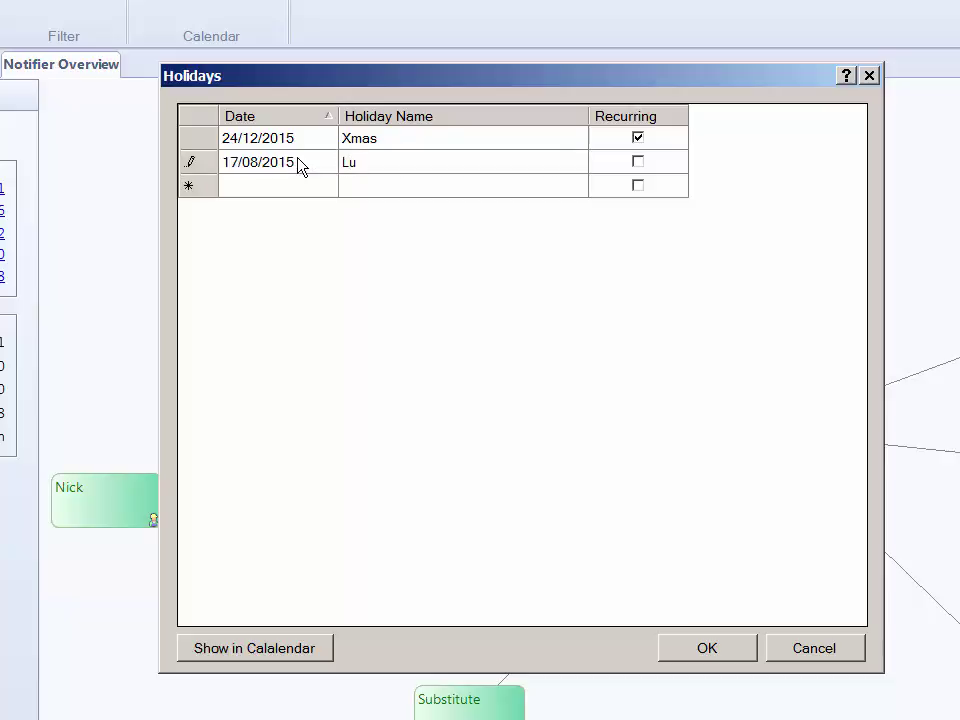
type("ghnasa")
key("Tab")
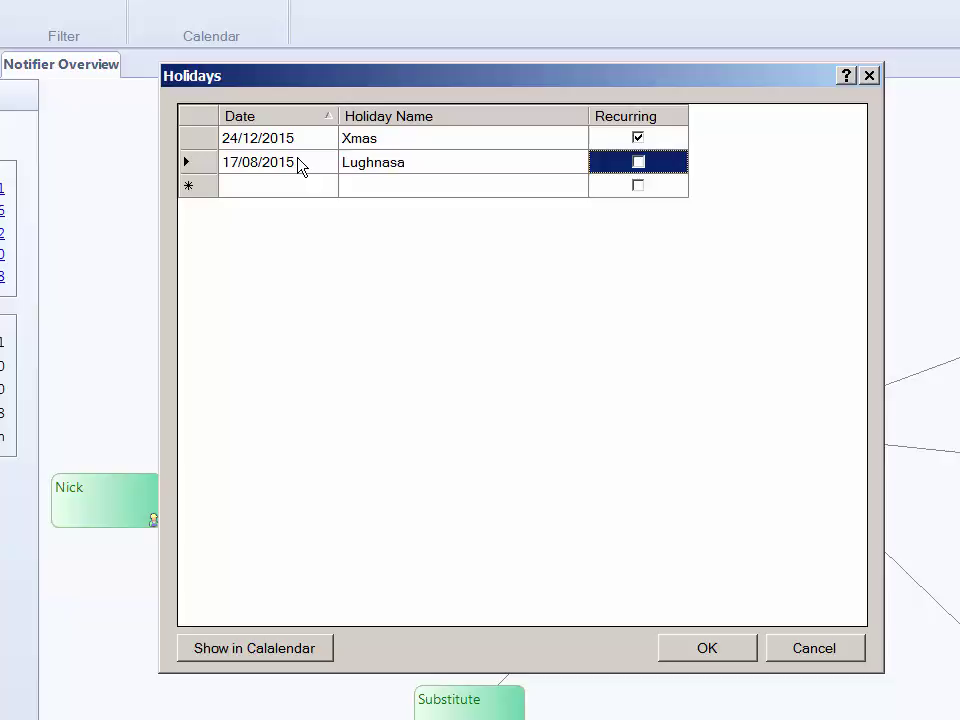
left_click(632, 168)
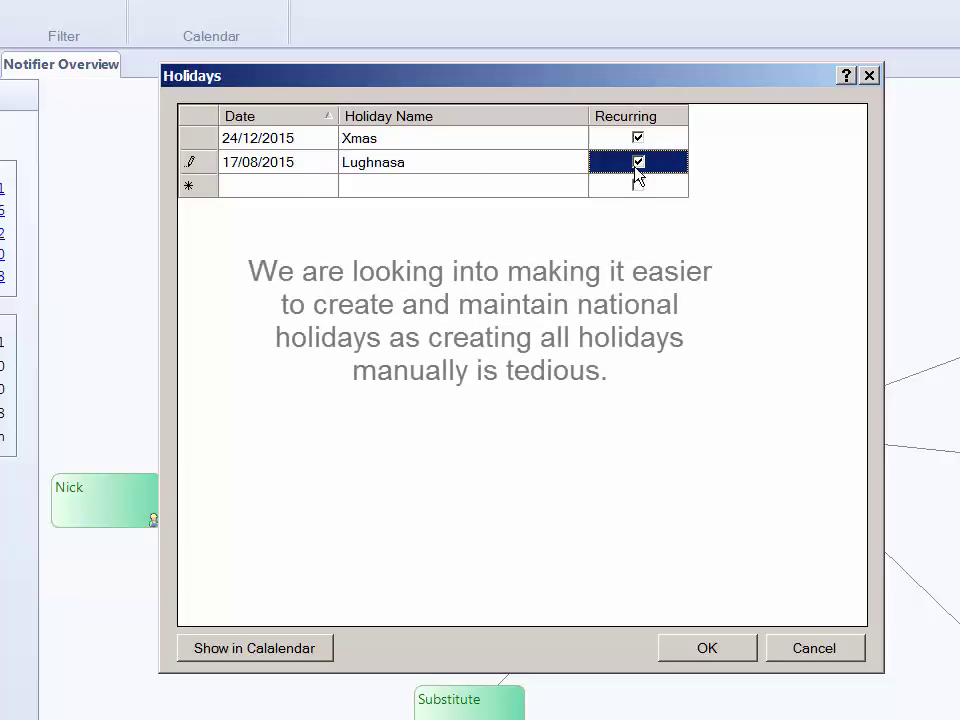
Add a non-recurring holiday named 100 year anniversary dated 21/08/2015.
left_click(297, 193)
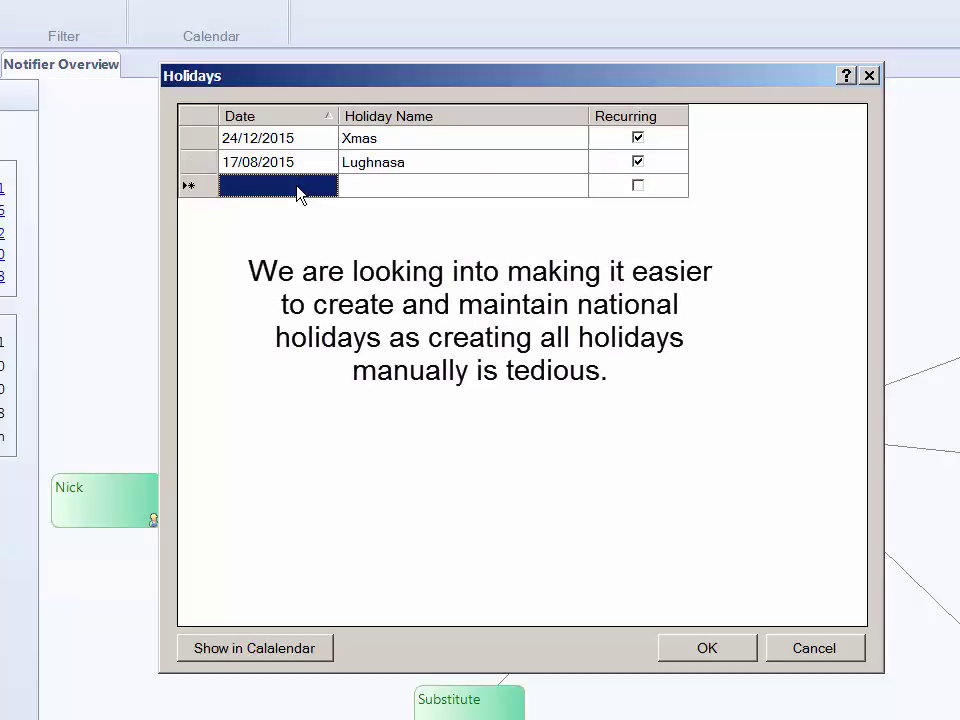
left_click(297, 193)
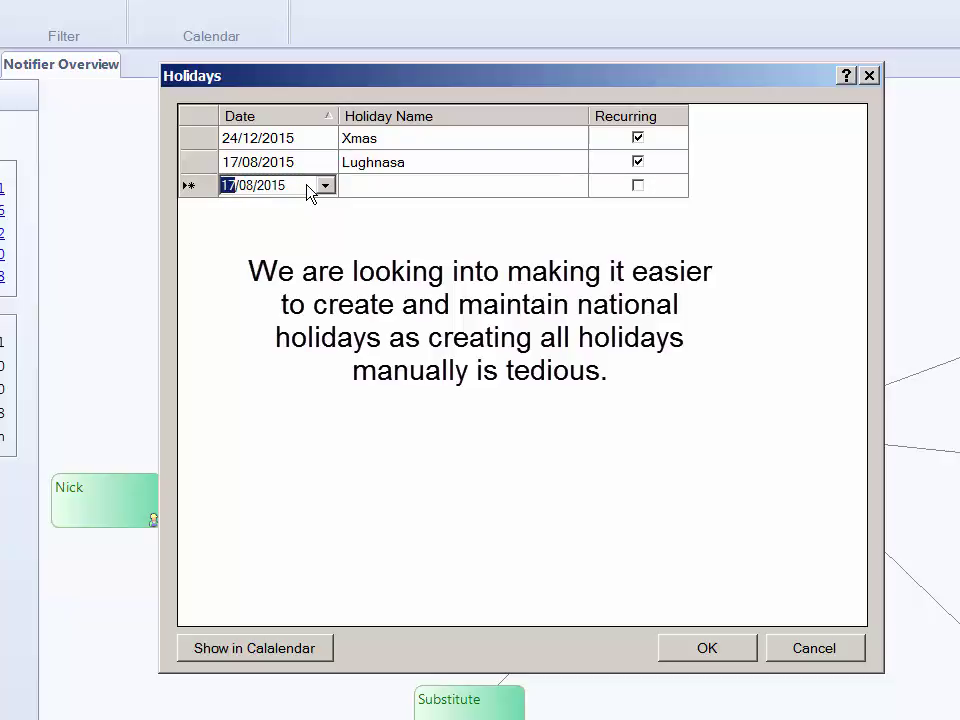
type("2")
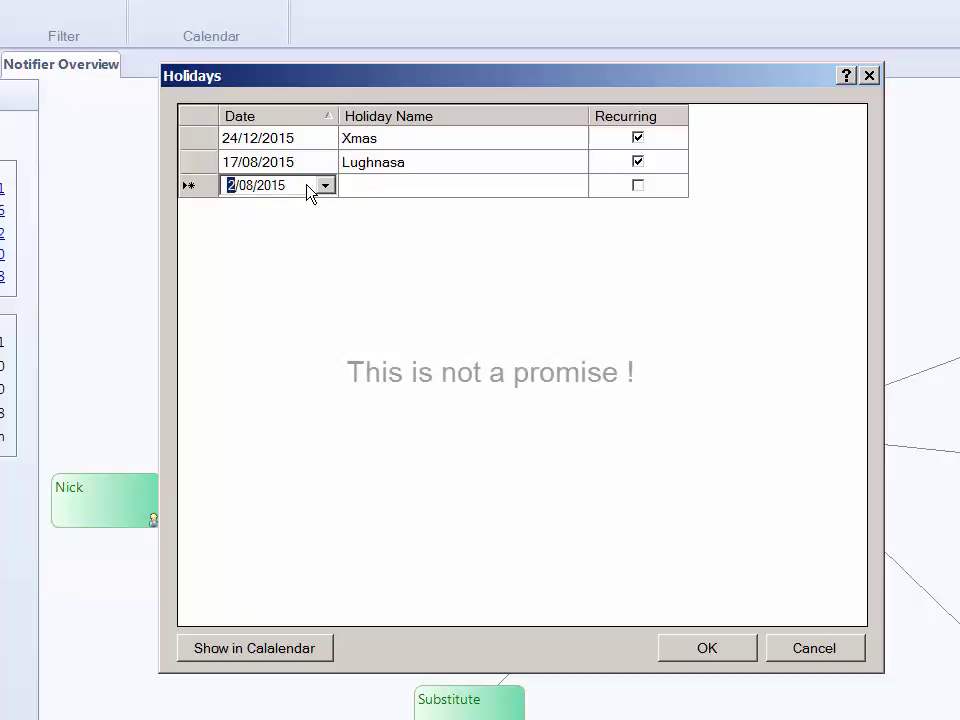
left_click(226, 189)
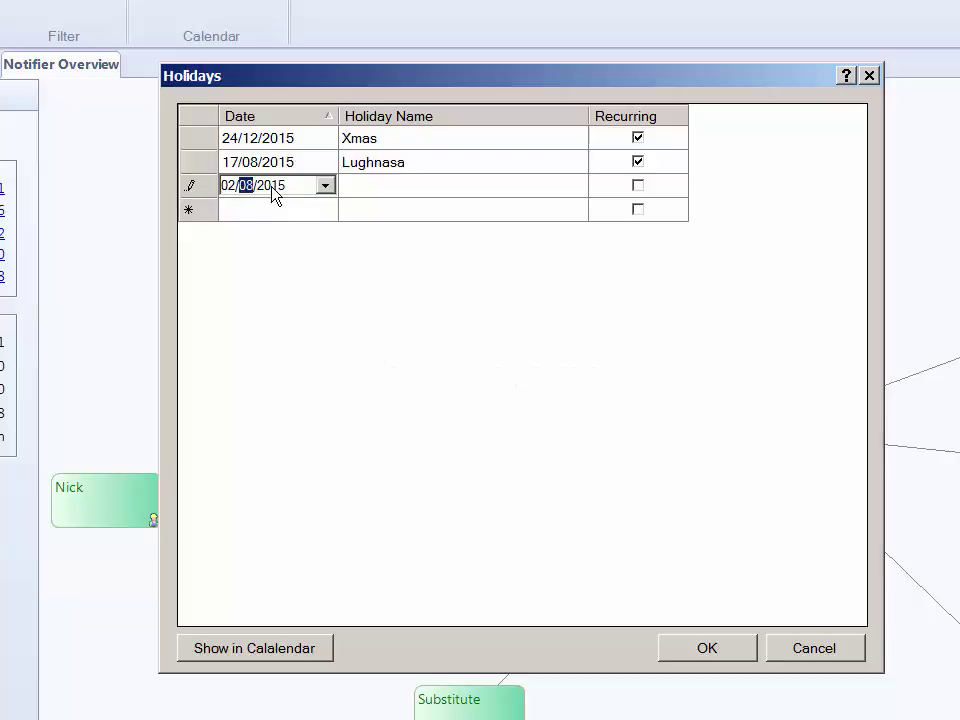
left_click(324, 194)
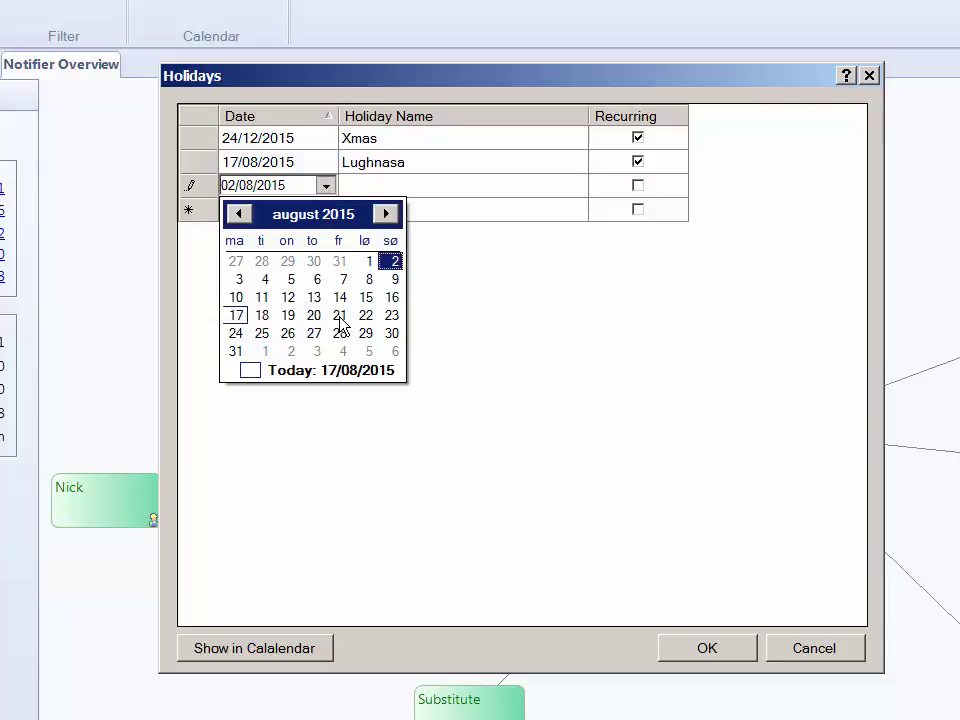
left_click(340, 316)
left_click(364, 197)
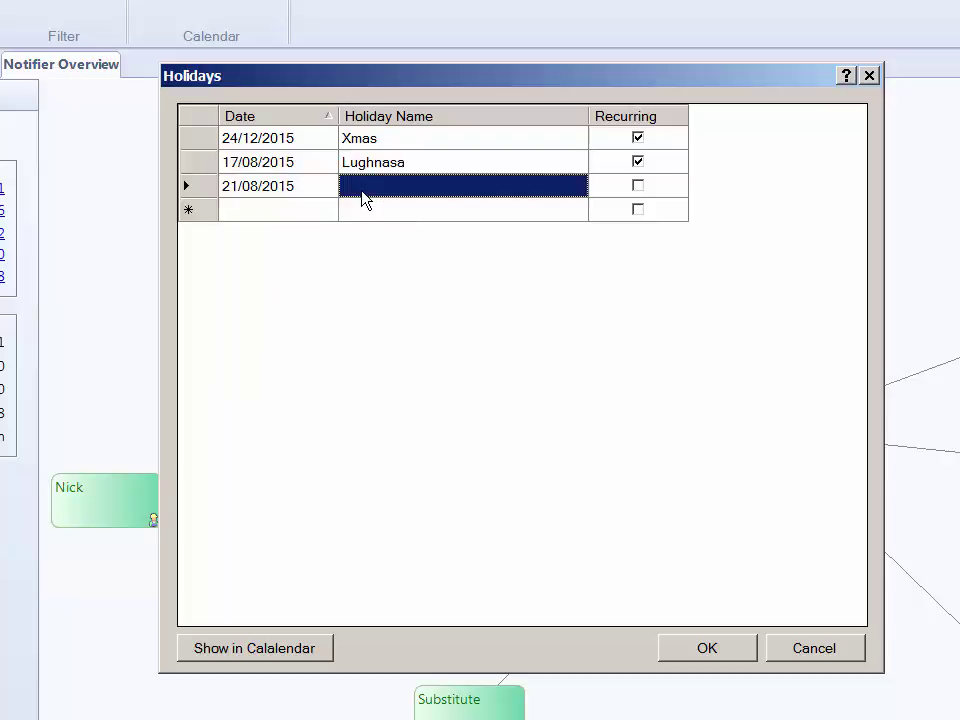
type("100 year")
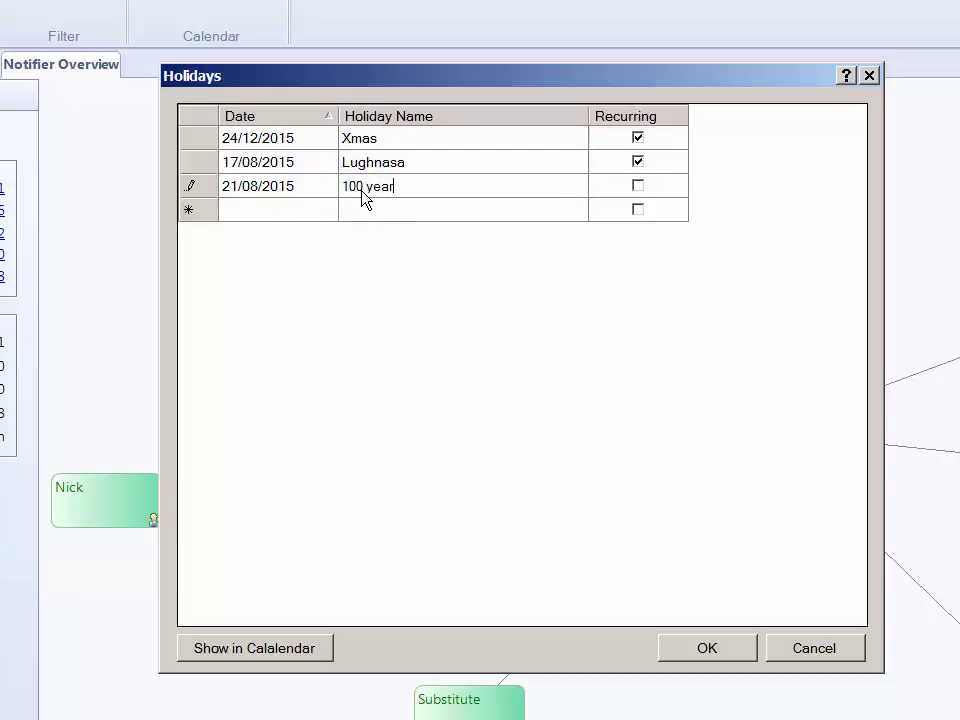
type(" anniversary")
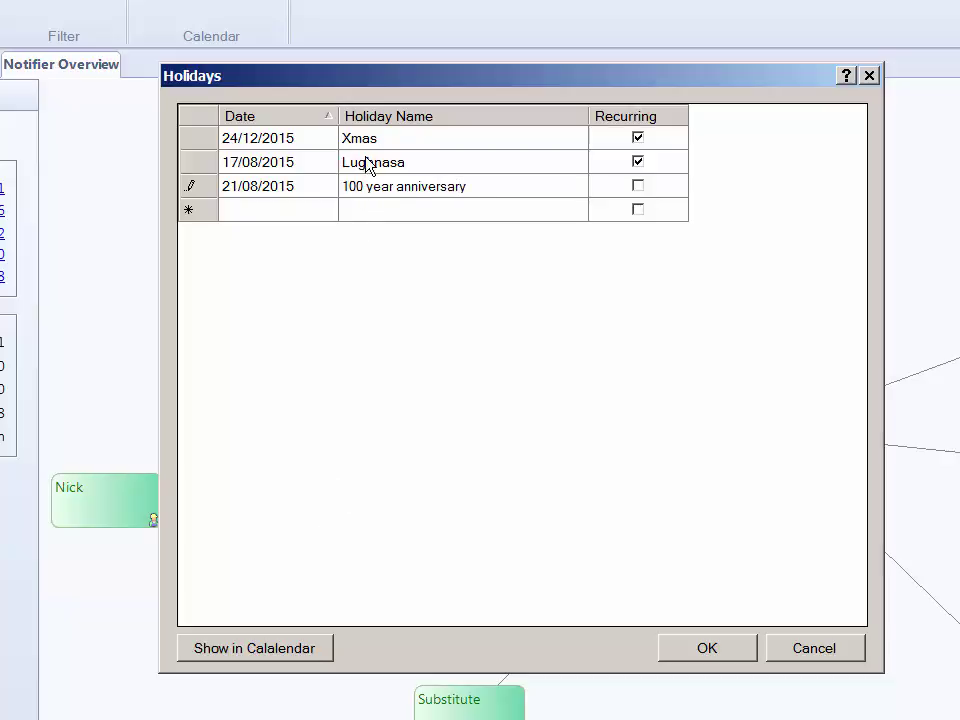
Show the Xmas holiday in the duty calendar and accept the holiday list.
left_click(370, 141)
left_click(302, 645)
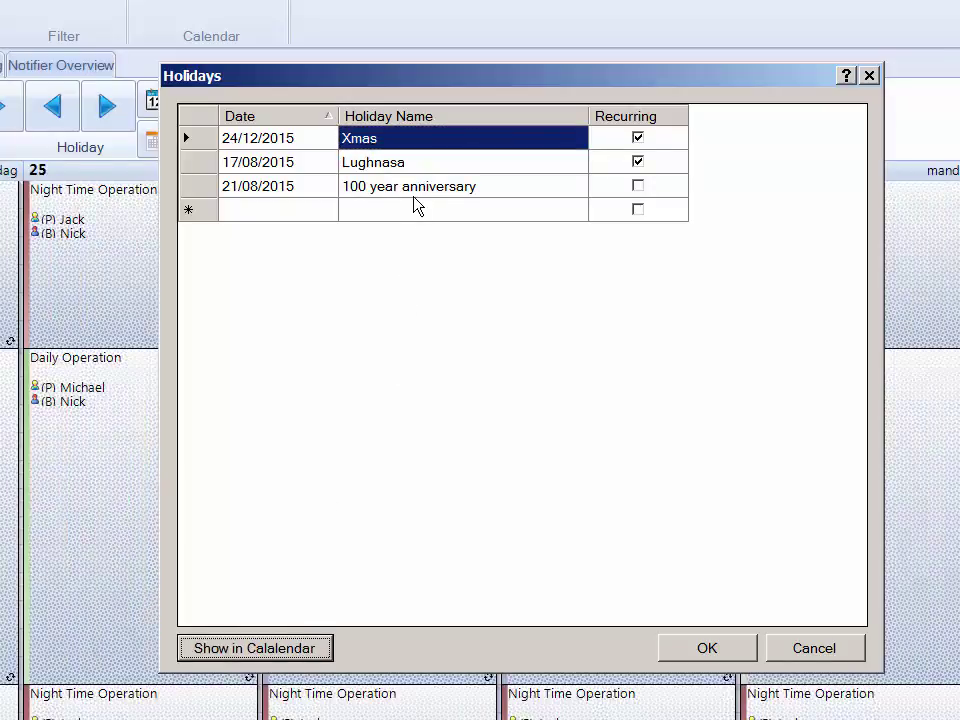
left_click(705, 650)
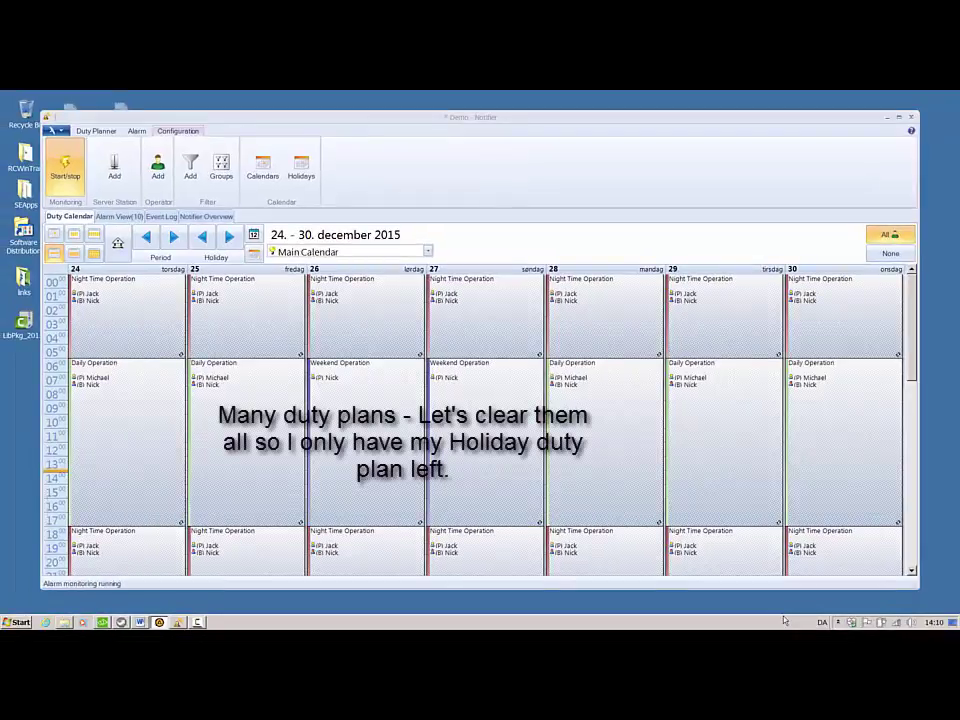
Display the Holiday calendar, add it to the active calendars, and deactivate New Normal and Normal.
left_click(427, 251)
left_click(294, 304)
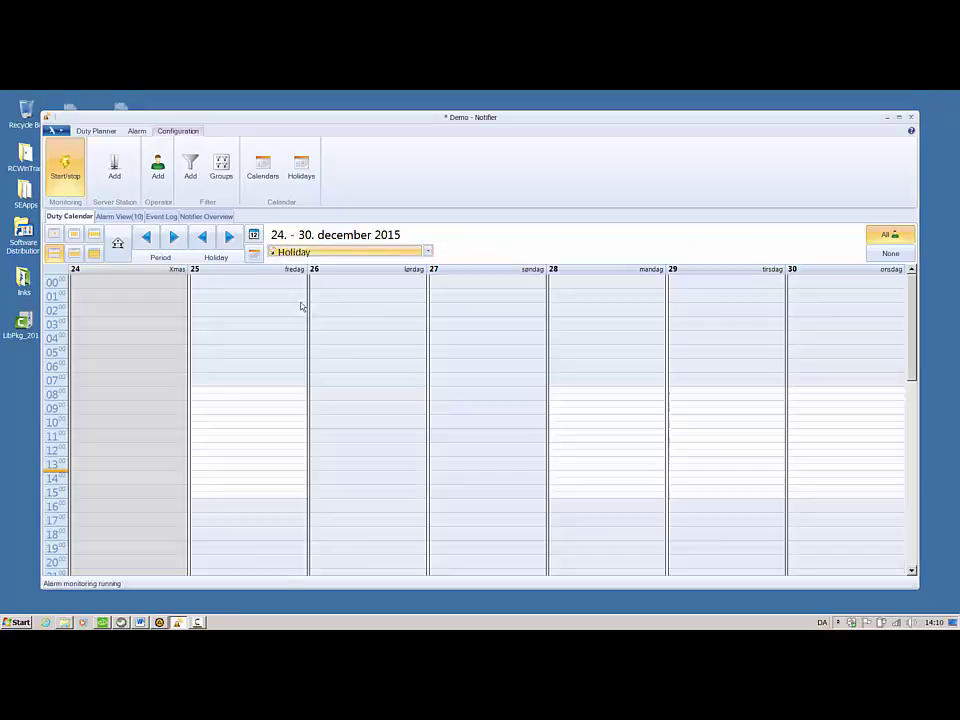
left_click(254, 253)
left_click(340, 311)
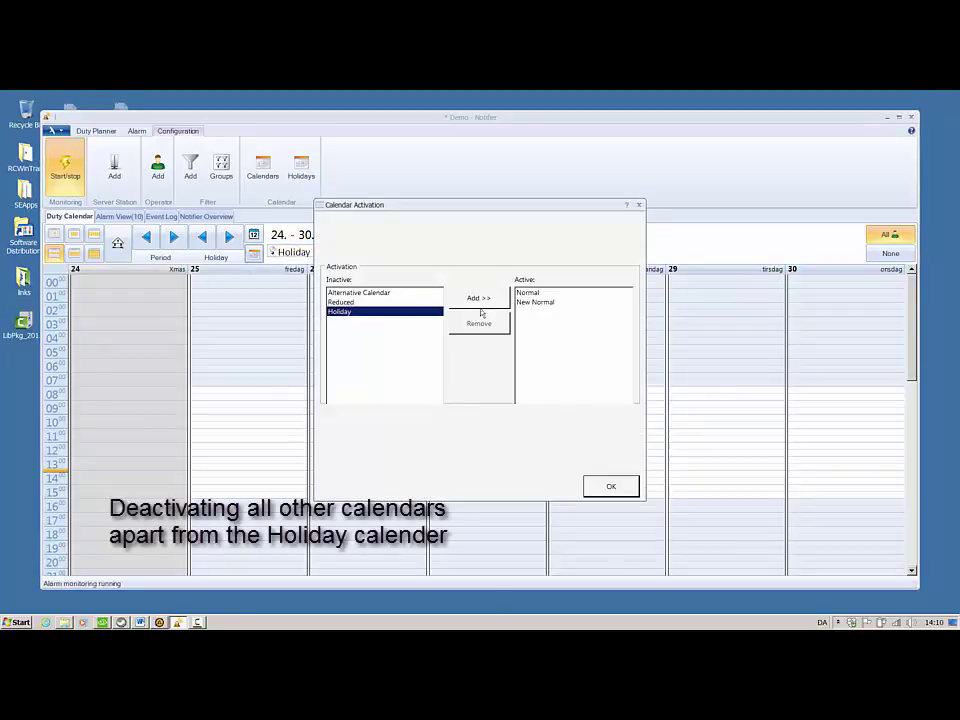
left_click(495, 302)
left_click(499, 325)
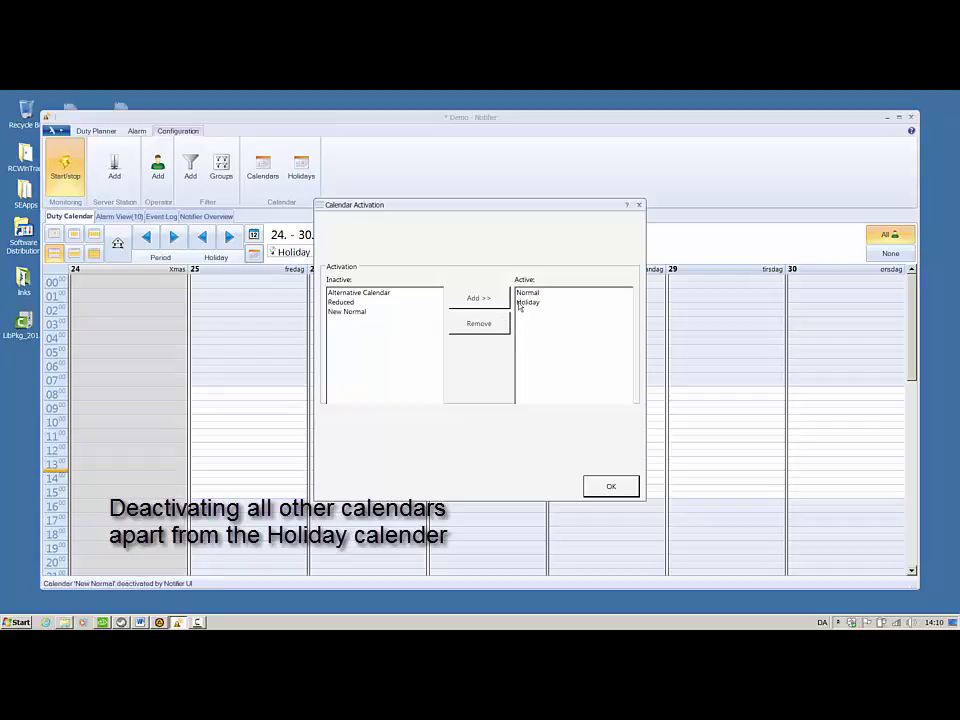
left_click(524, 297)
left_click(499, 323)
left_click(612, 486)
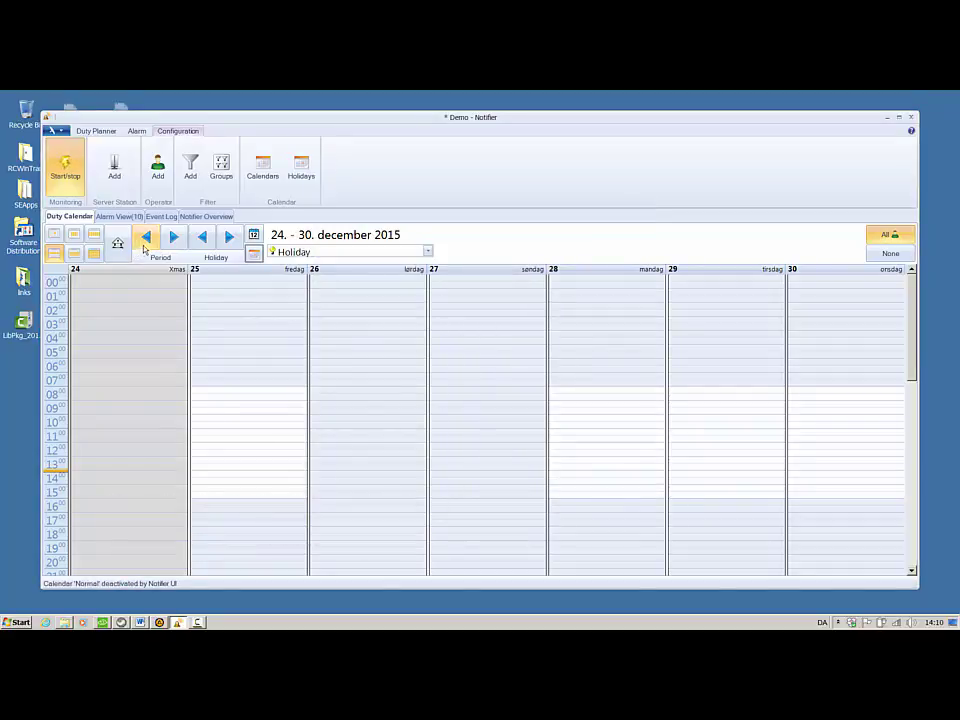
Browse the calendar to the week of 17-23 August 2015 and review the recurrence settings of the Holiday Operations duty on the 21st.
left_click(146, 237)
left_click(229, 237)
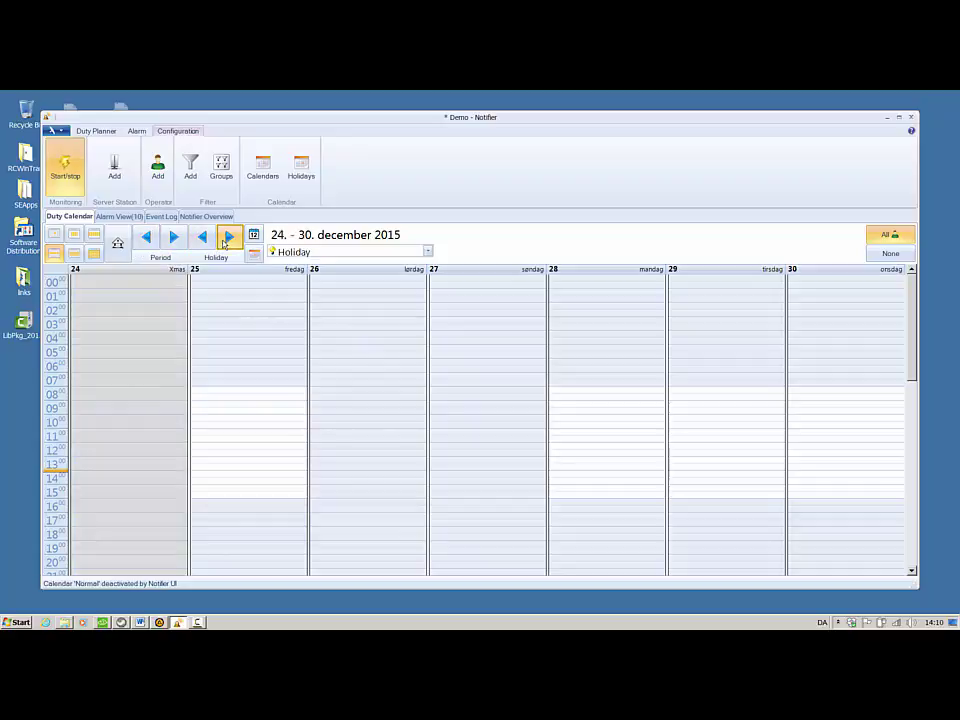
left_click(226, 240)
left_click(174, 238)
left_click(175, 238)
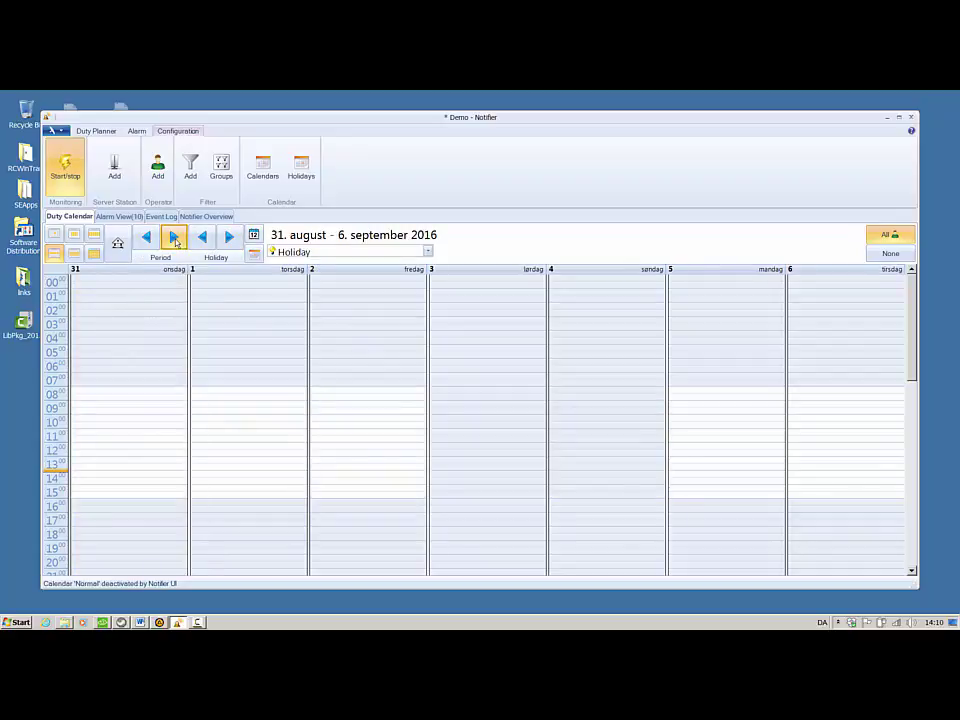
left_click(193, 241)
left_click(193, 241)
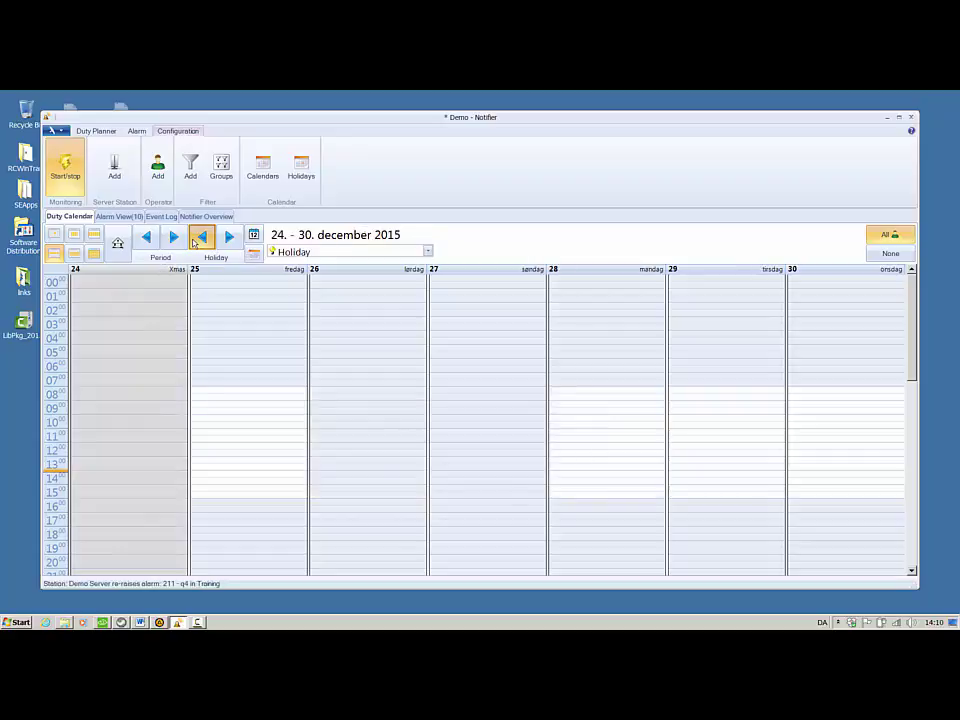
left_click(193, 241)
left_click(193, 241)
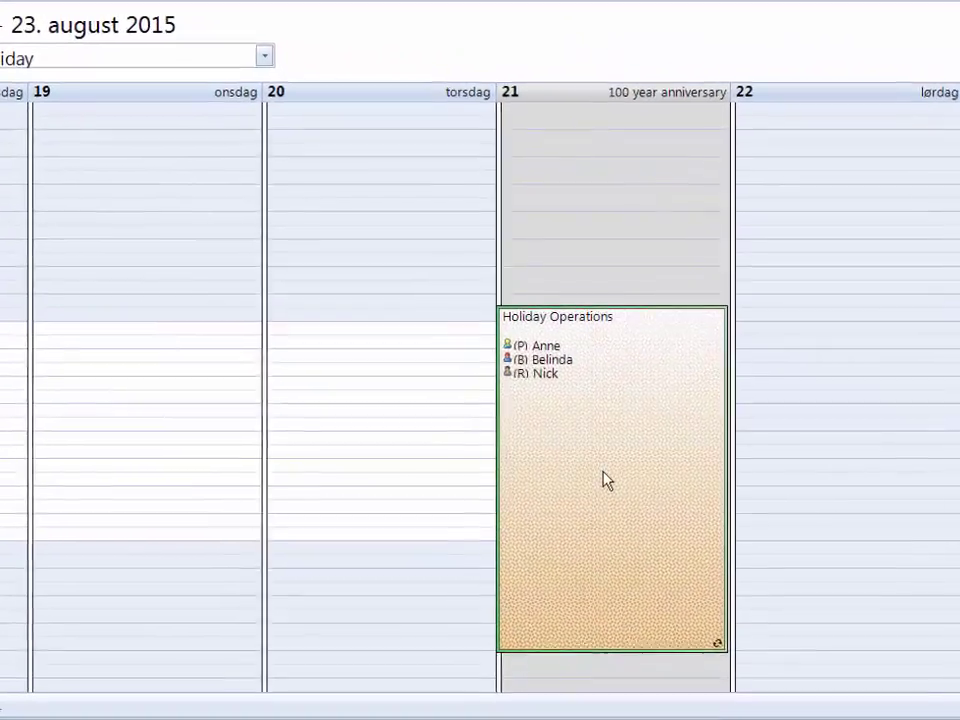
double_click(605, 480)
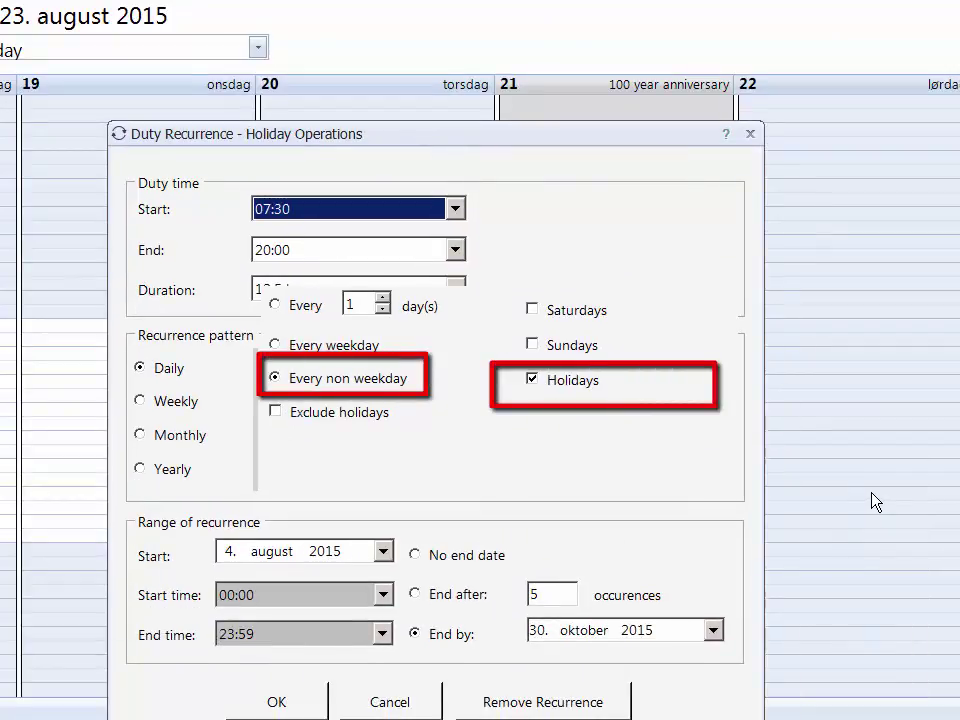
left_click(285, 699)
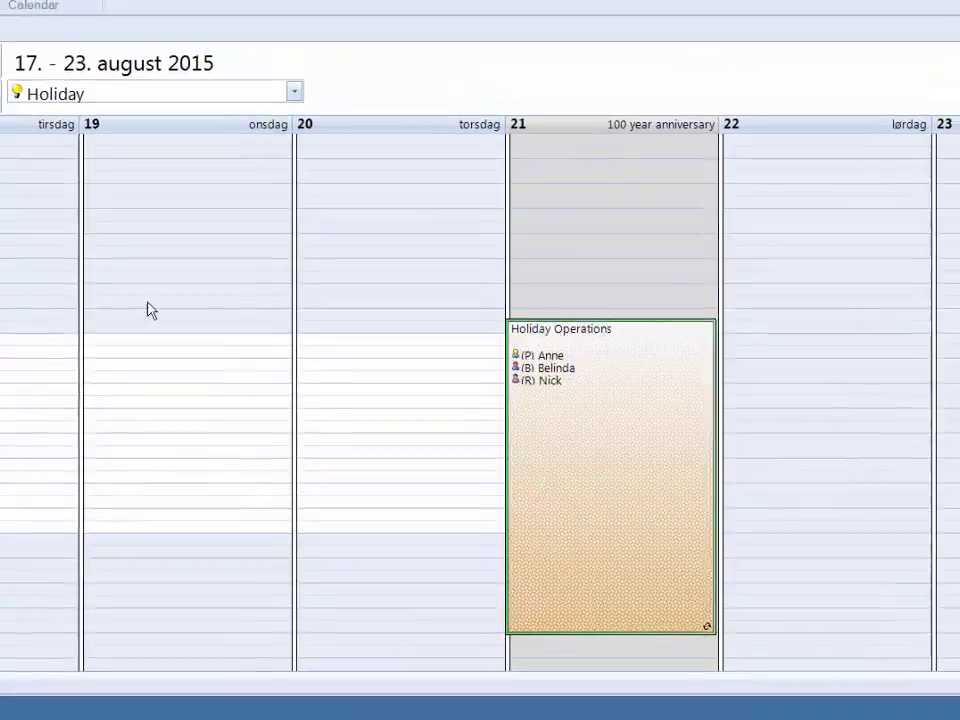
Review the Holiday calendar's name, description and activation settings in the calendar configuration.
left_click(38, 19)
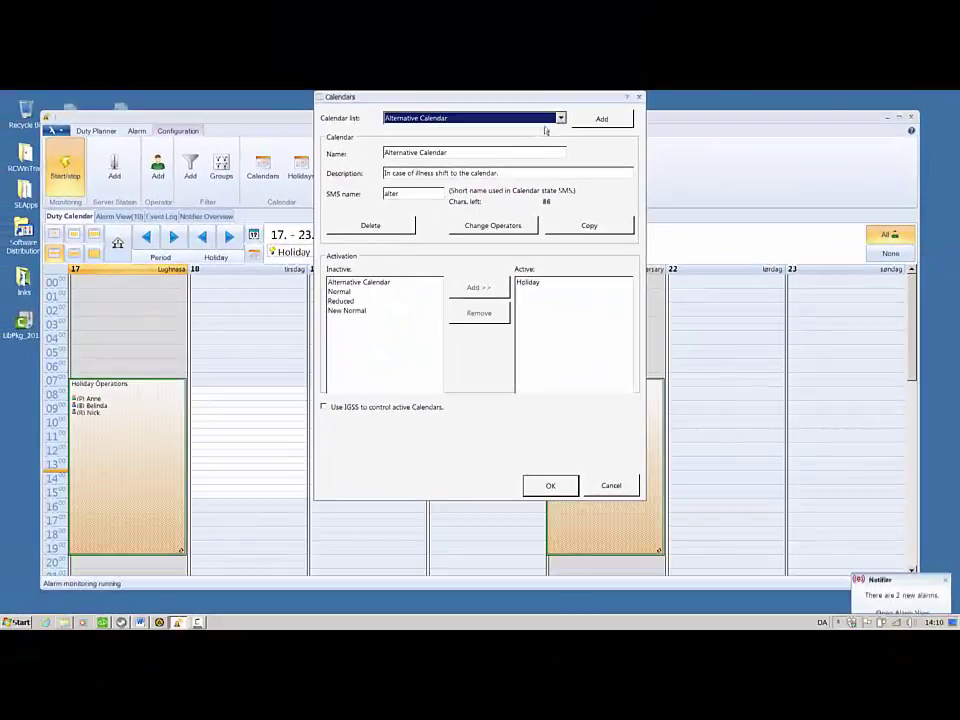
left_click(550, 27)
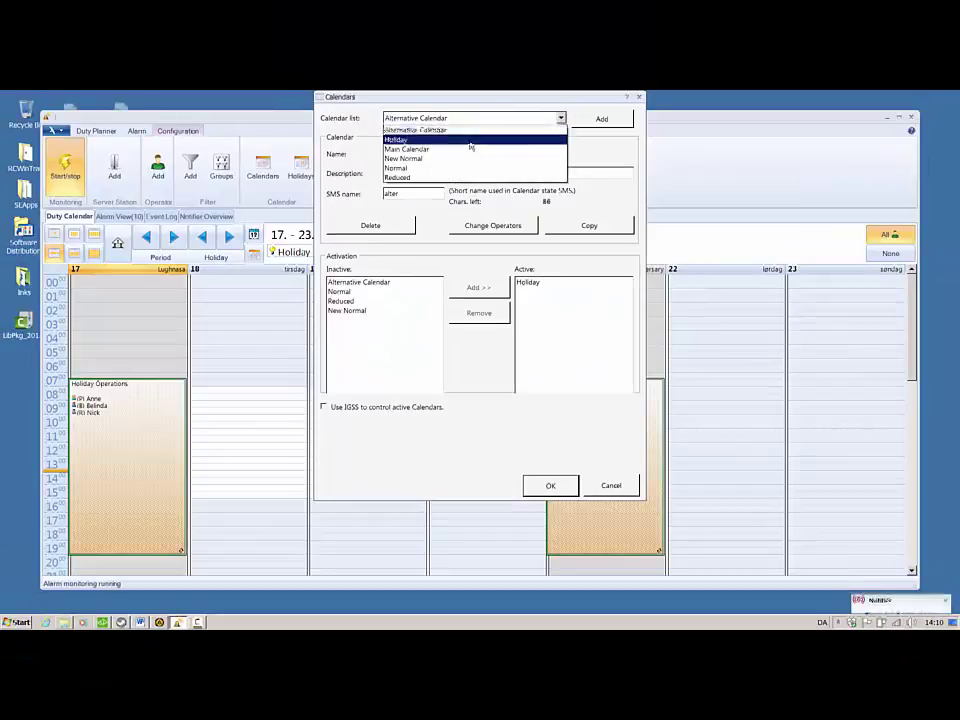
left_click(446, 140)
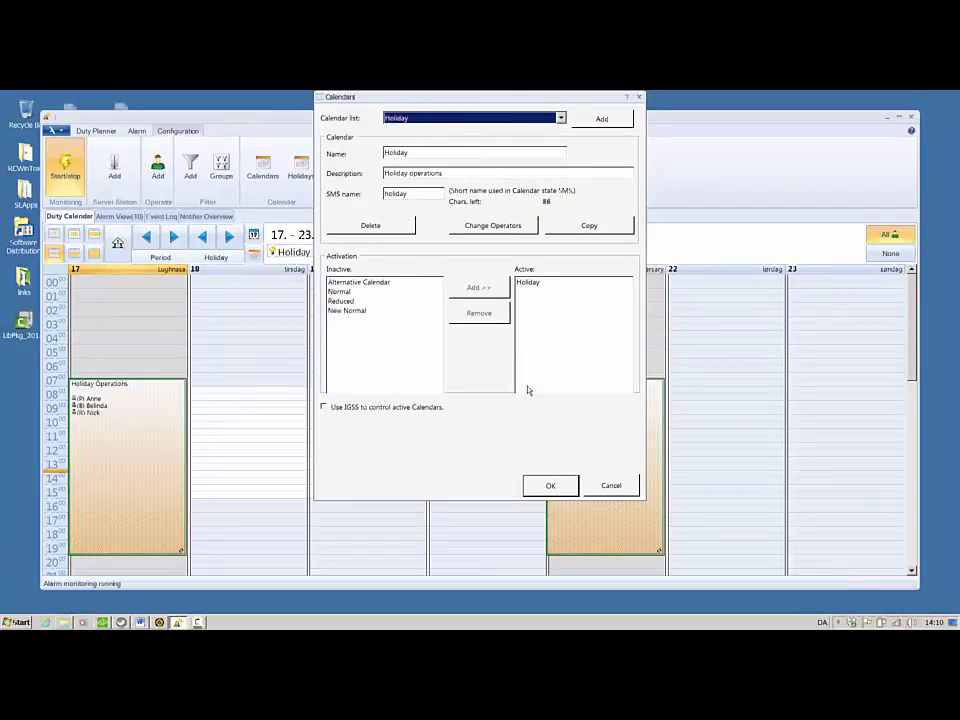
left_click(556, 487)
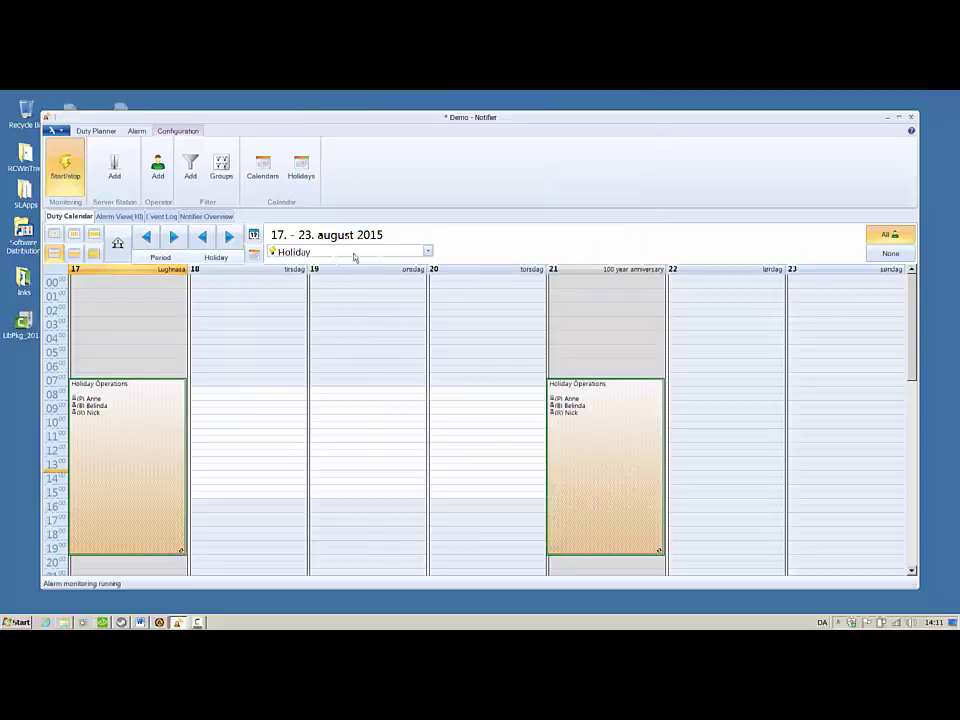
Add the Normal and New Normal calendars back to the active calendars and display the Main Calendar.
left_click(427, 254)
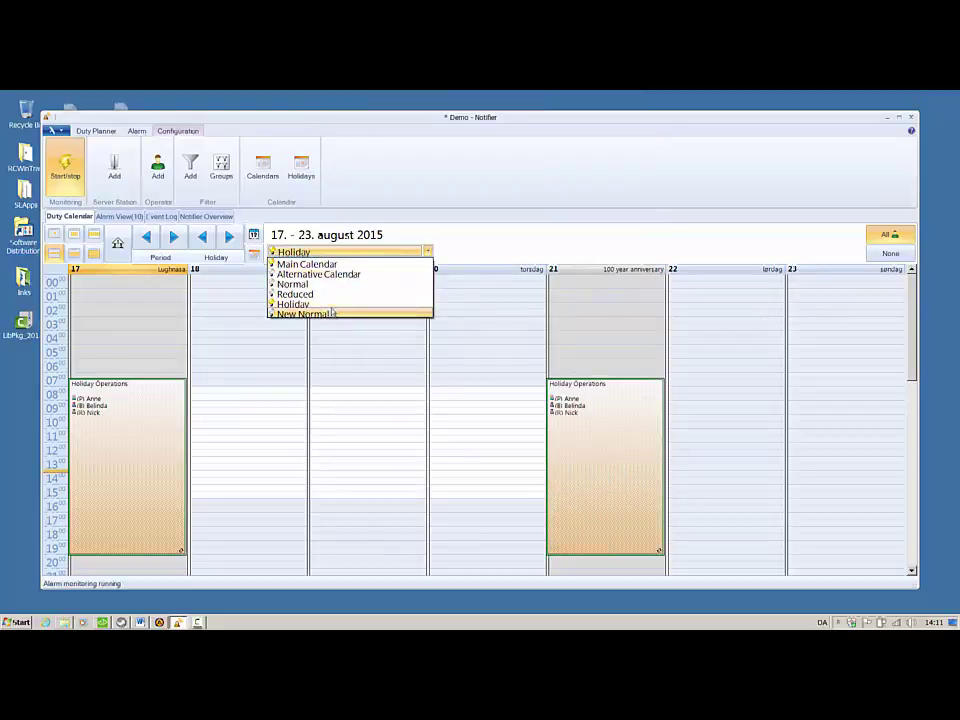
left_click(252, 256)
left_click(252, 256)
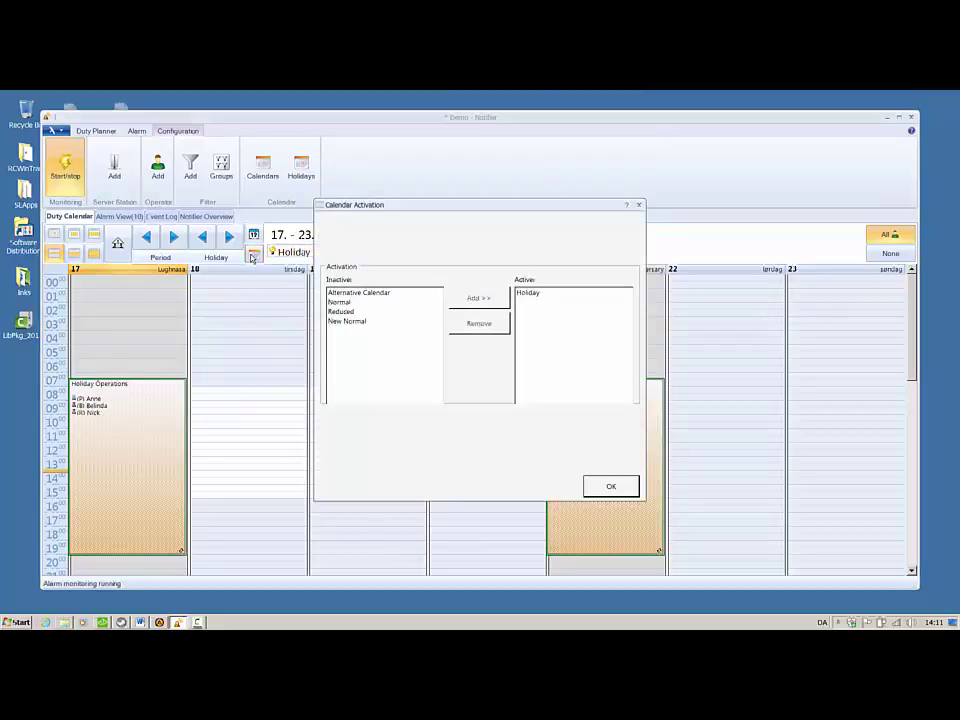
left_click(471, 300)
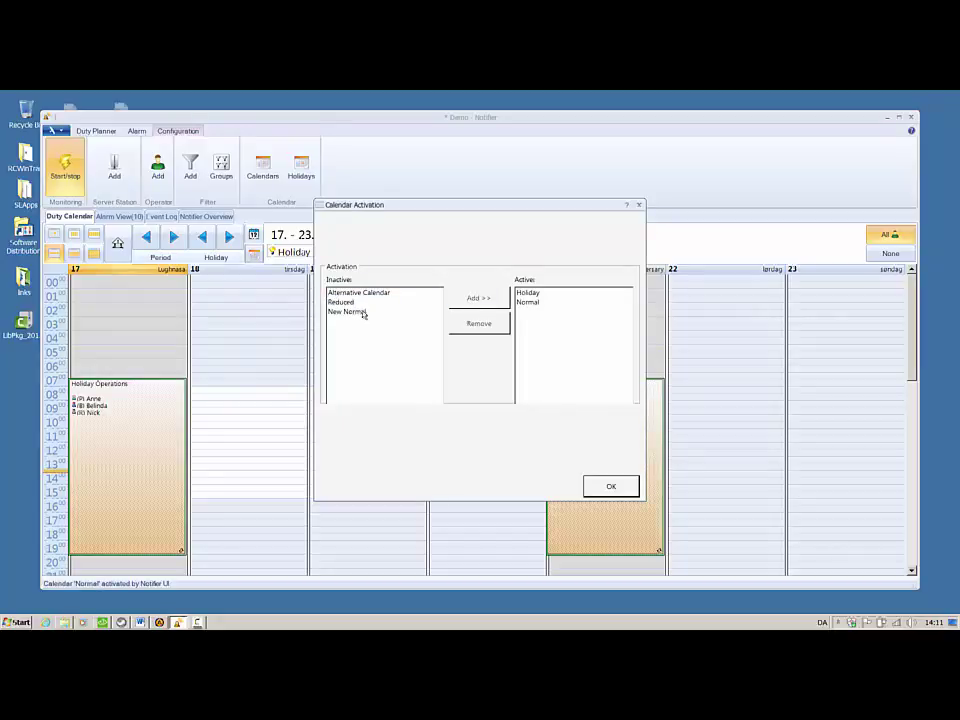
left_click(362, 312)
left_click(488, 301)
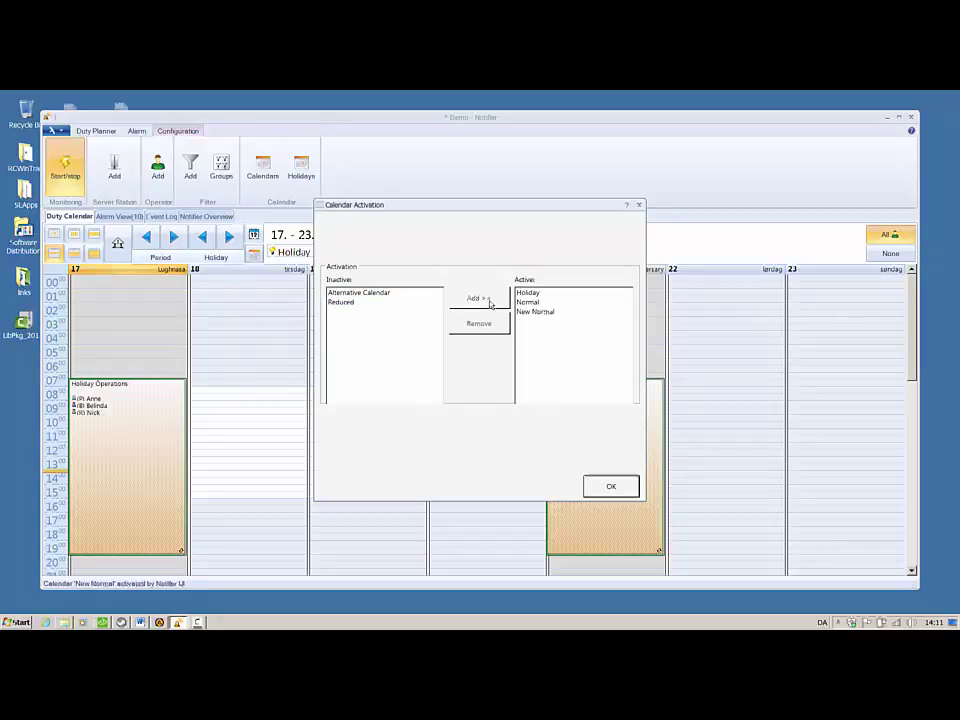
left_click(605, 488)
left_click(427, 251)
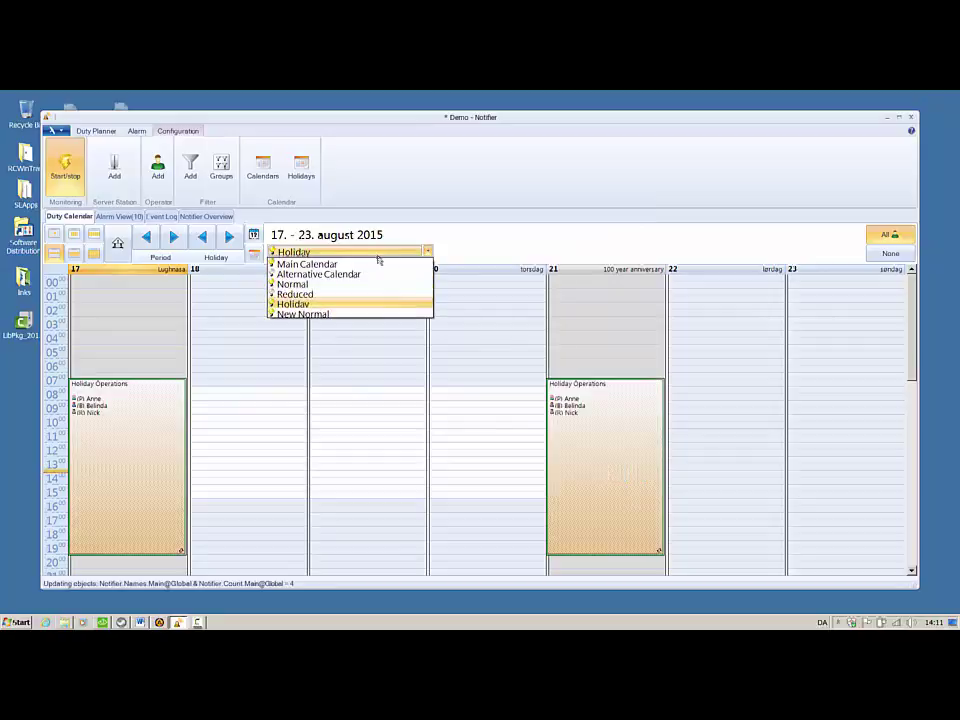
left_click(379, 259)
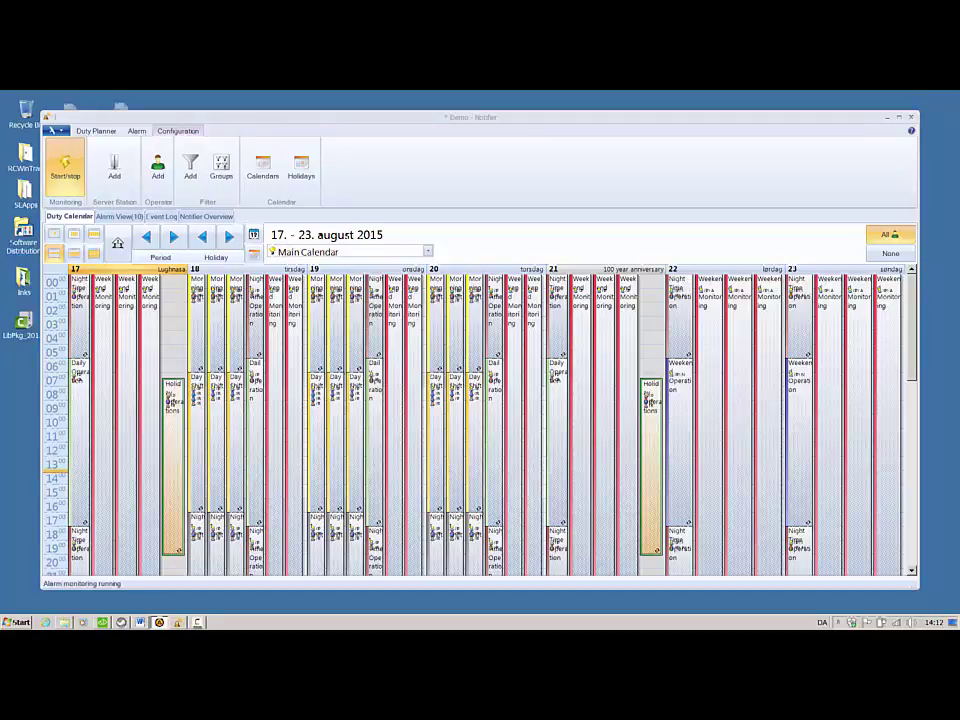
Compose a broadcast message to operators reading "Hi All - cake in the canteen today!!! :-)".
left_click(95, 131)
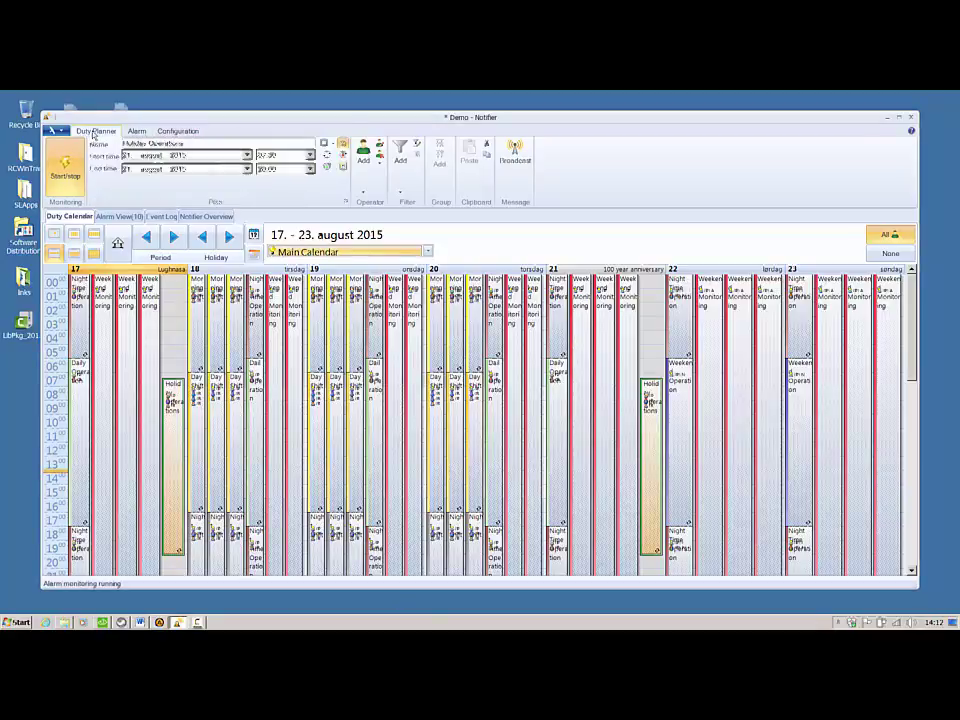
left_click(505, 160)
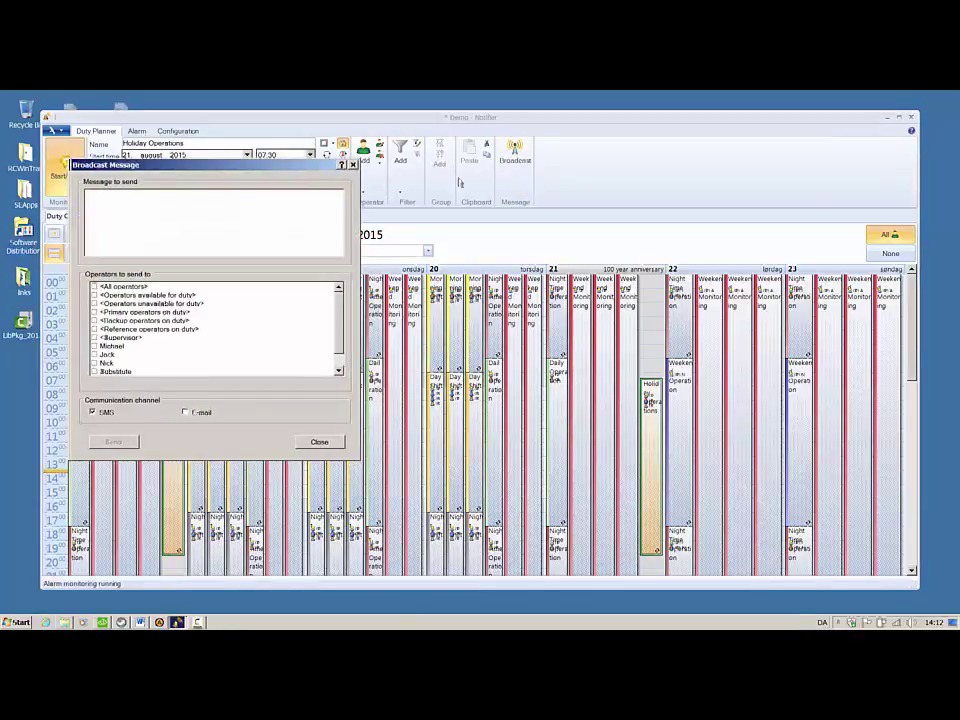
left_click_drag(322, 166, 552, 185)
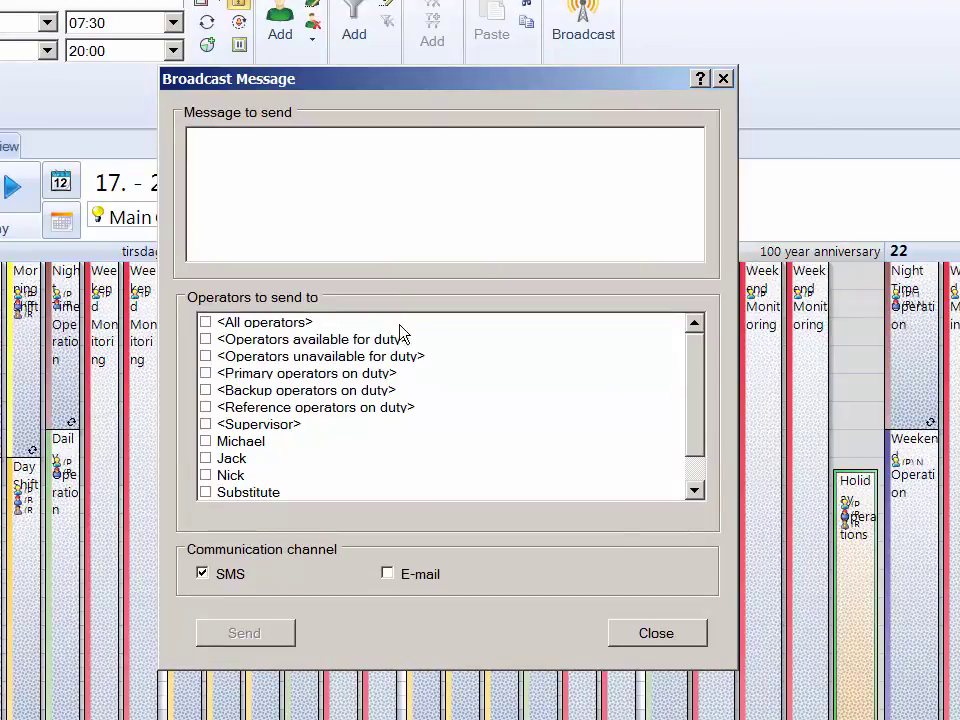
type("Hi A")
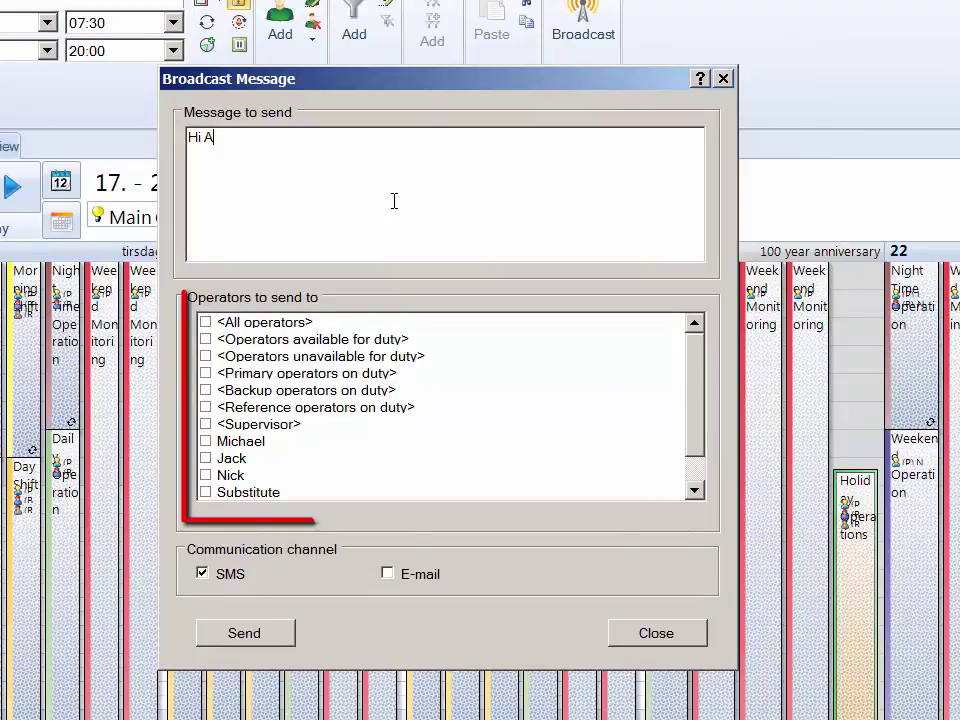
type("ll - cake i")
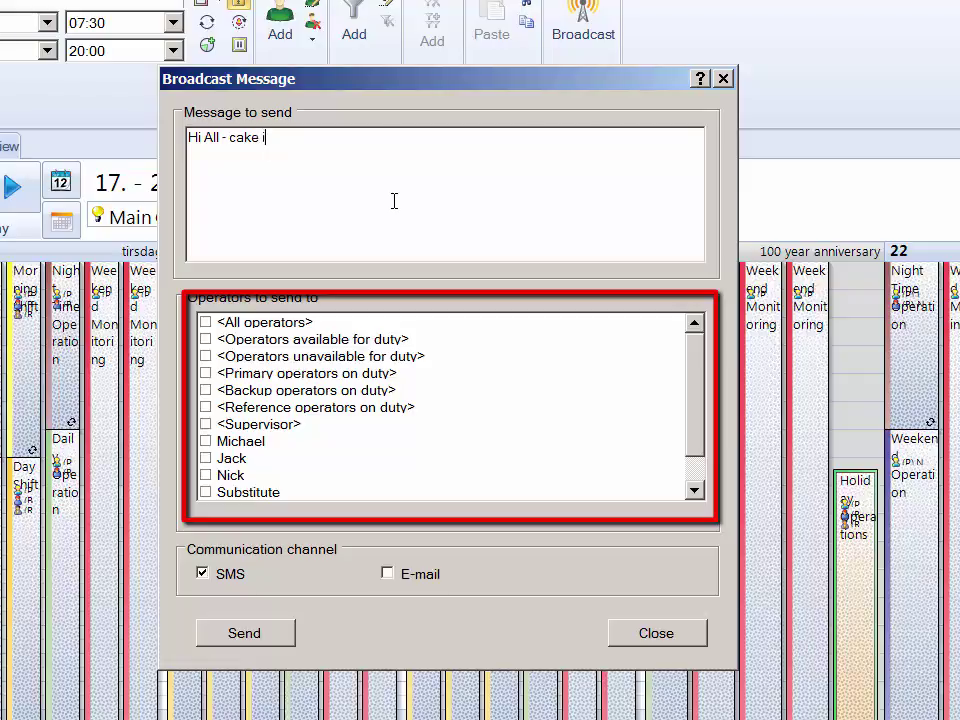
type("n the canteen ")
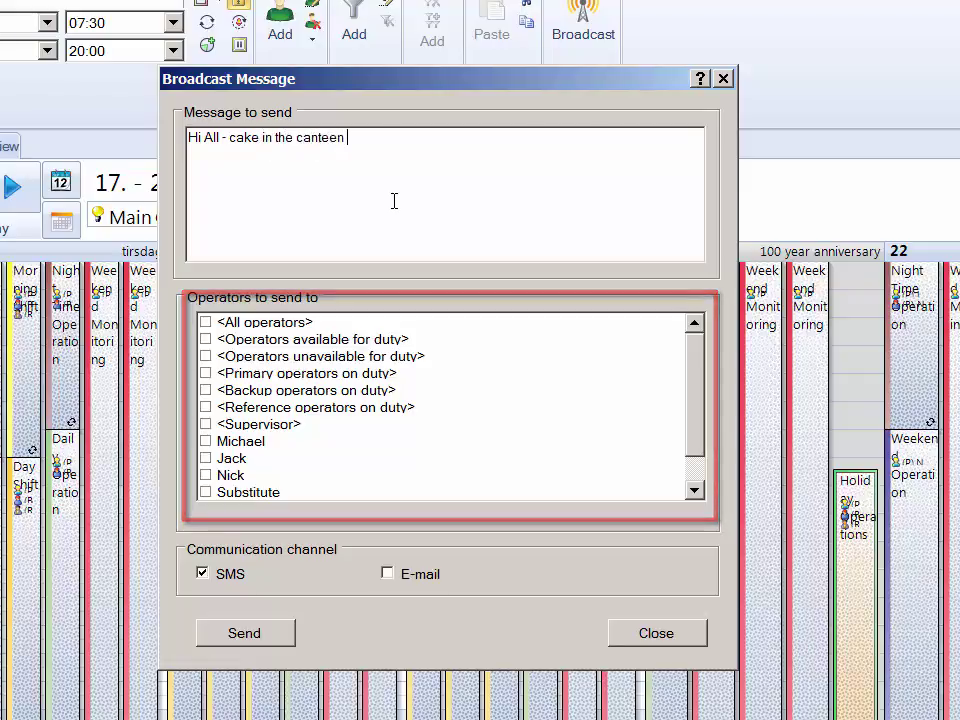
type("today!!")
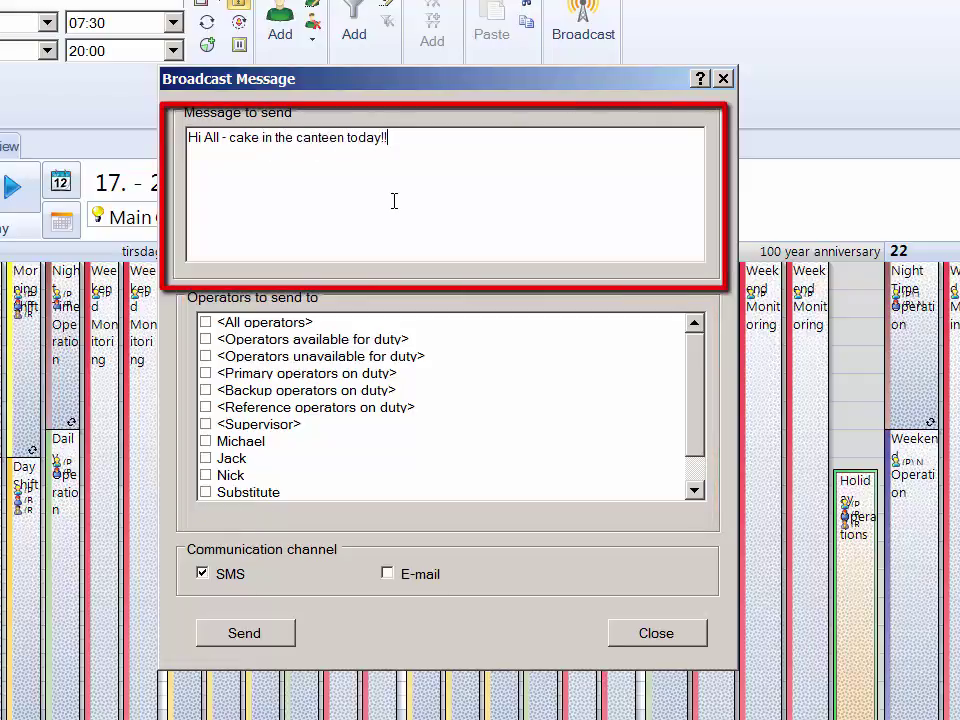
type("! :-)")
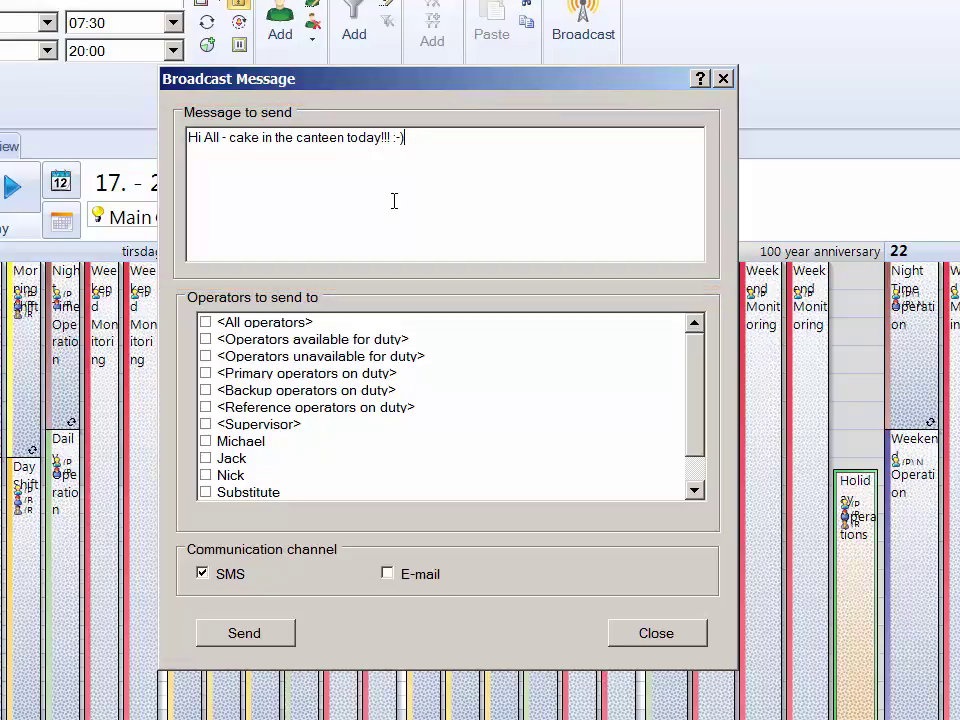
Choose the operators available for duty as recipients, send the broadcast by SMS, and close the Broadcast Message dialog.
left_click(216, 326)
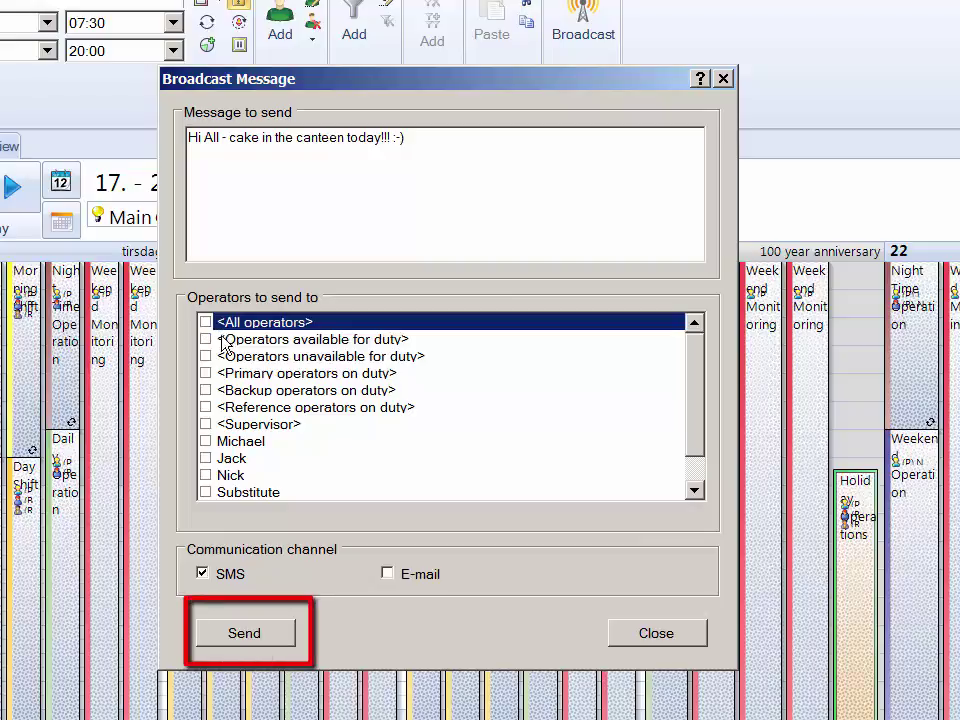
left_click(205, 341)
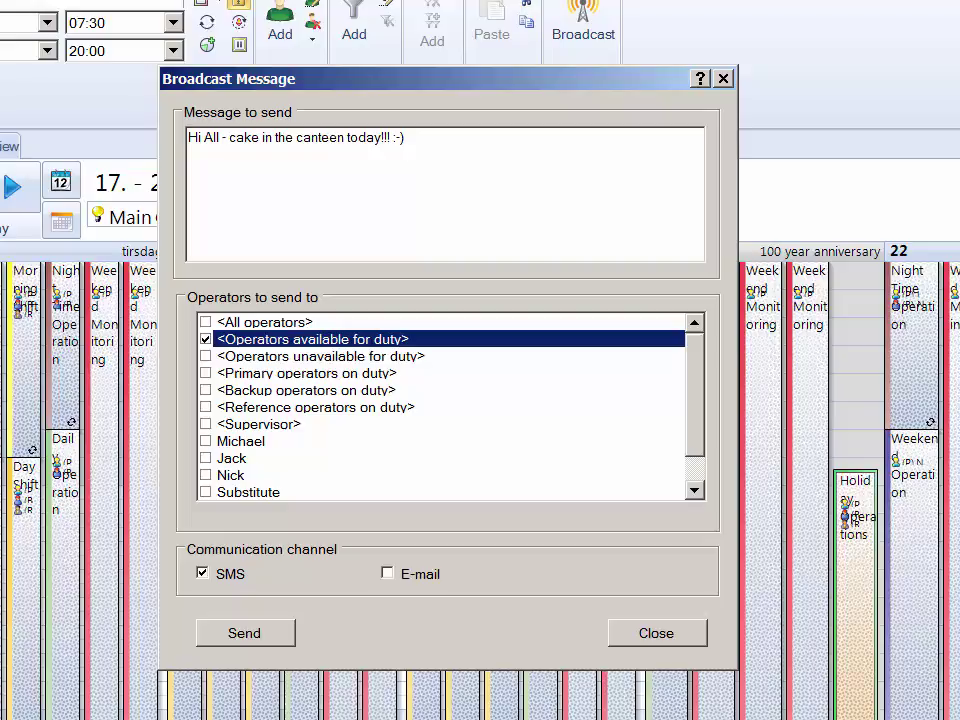
left_click(252, 638)
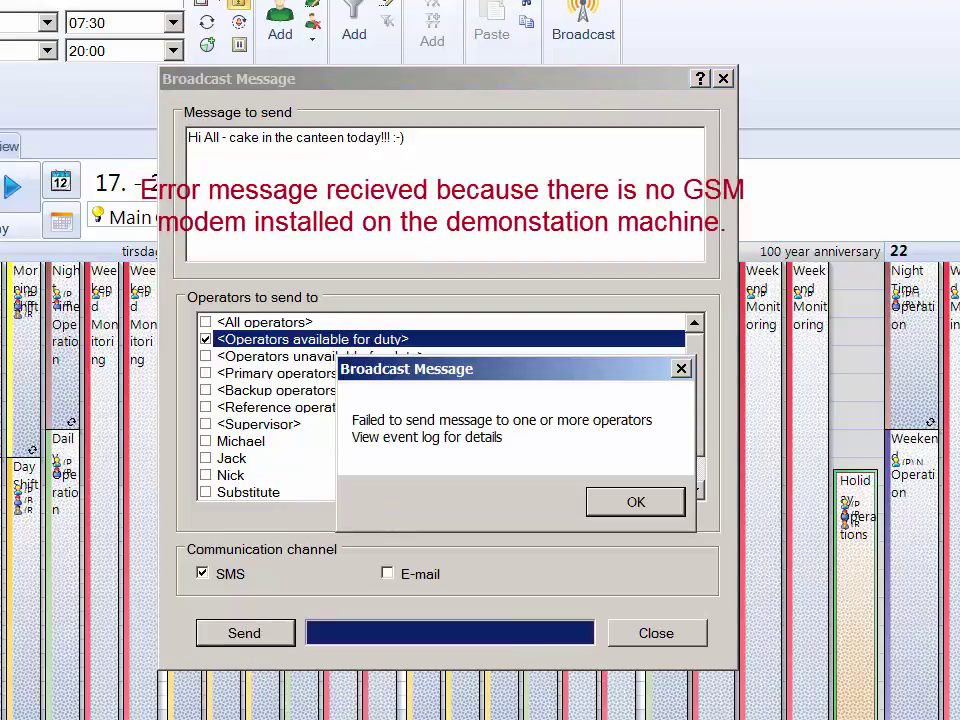
left_click(637, 504)
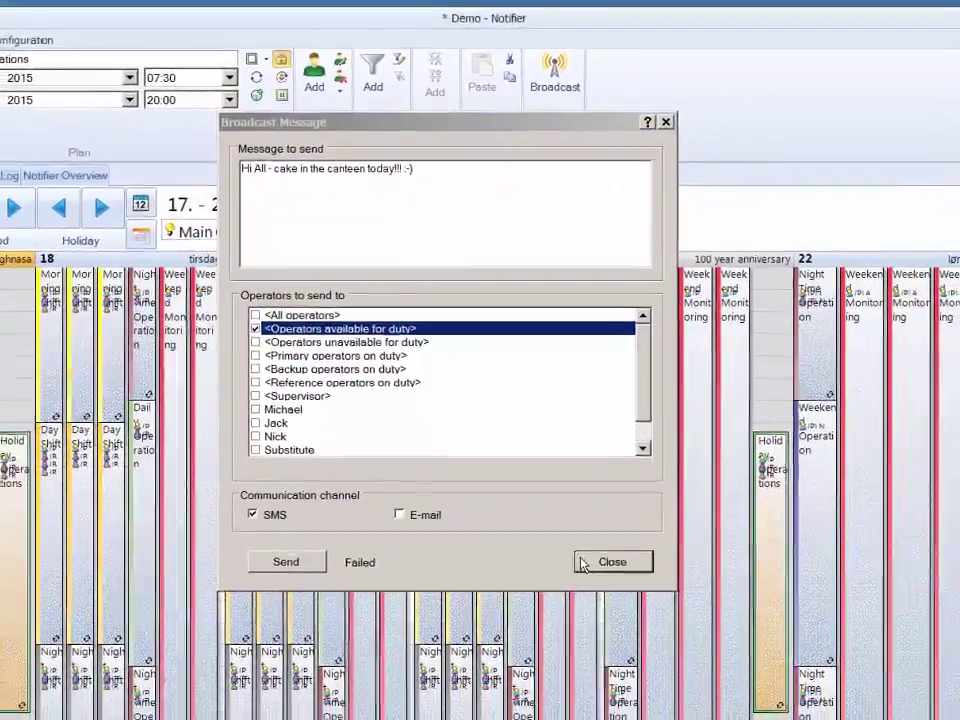
left_click(583, 563)
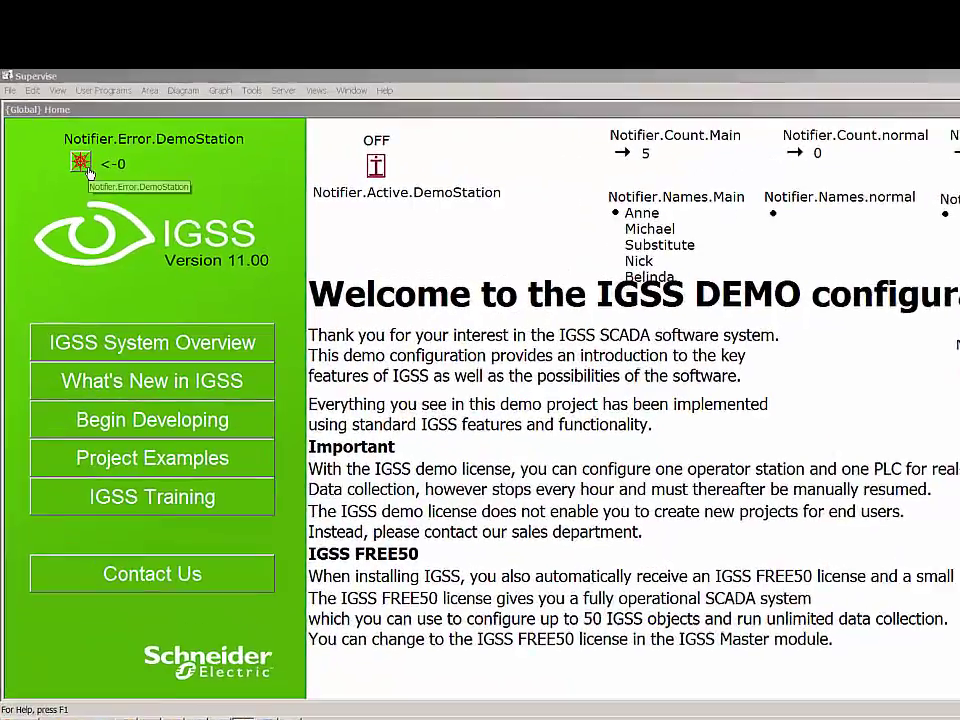
Switch to Supervise and review the available states of the Notifier.Error.DemoStation and Notifier.Active.DemoStation objects.
right_click(87, 172)
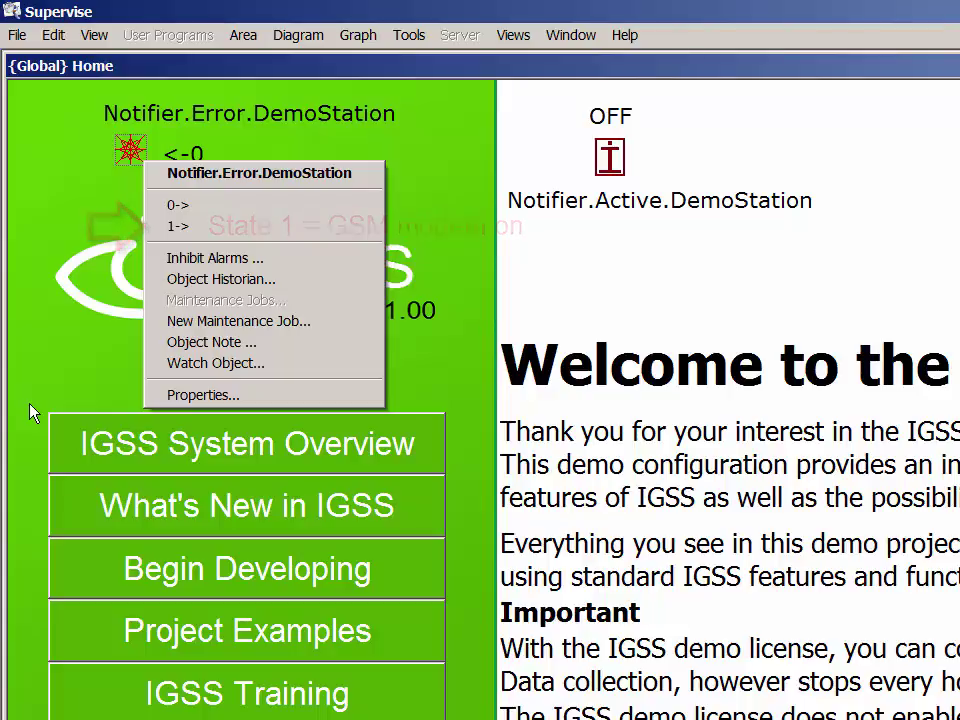
left_click(28, 378)
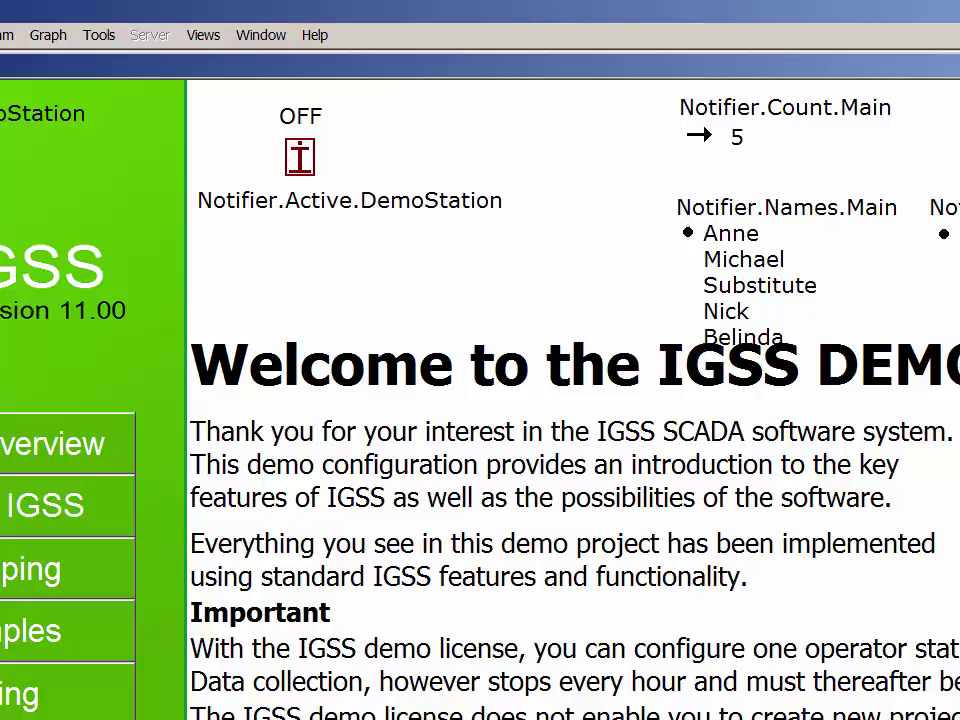
right_click(299, 162)
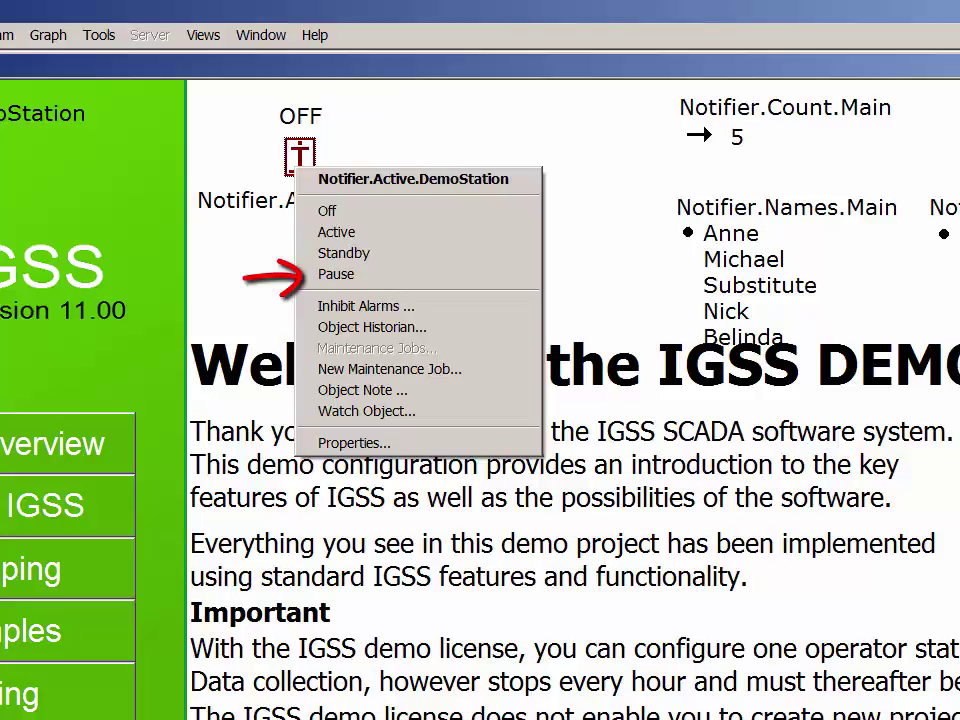
left_click(336, 274)
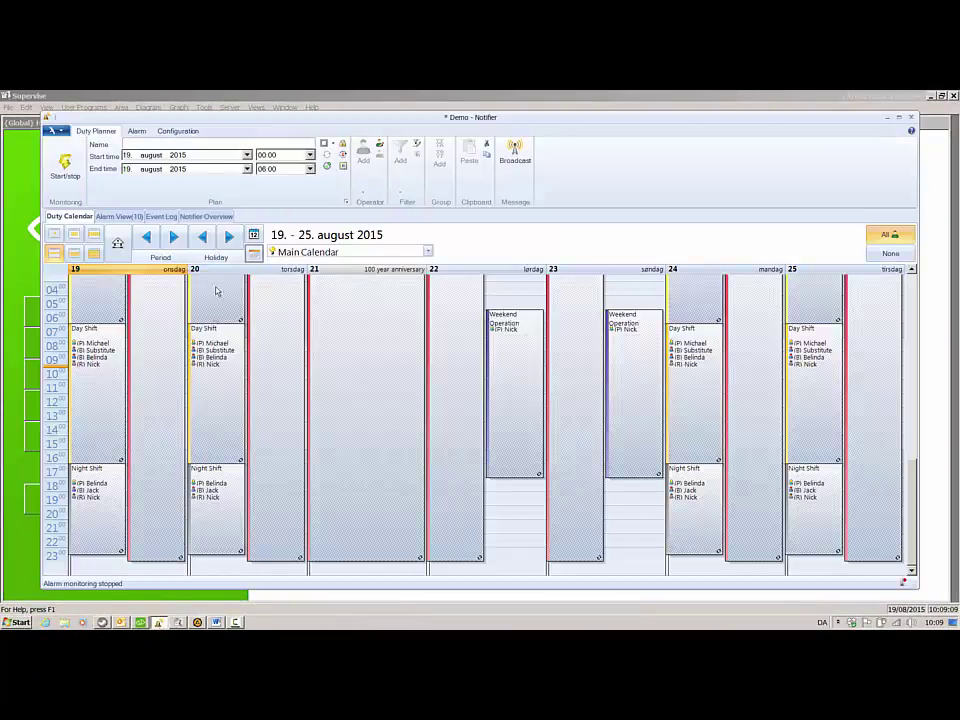
Start alarm monitoring in Notifier, then inspect the state commands of Notifier.Active.DemoStation in Supervise.
left_click(57, 163)
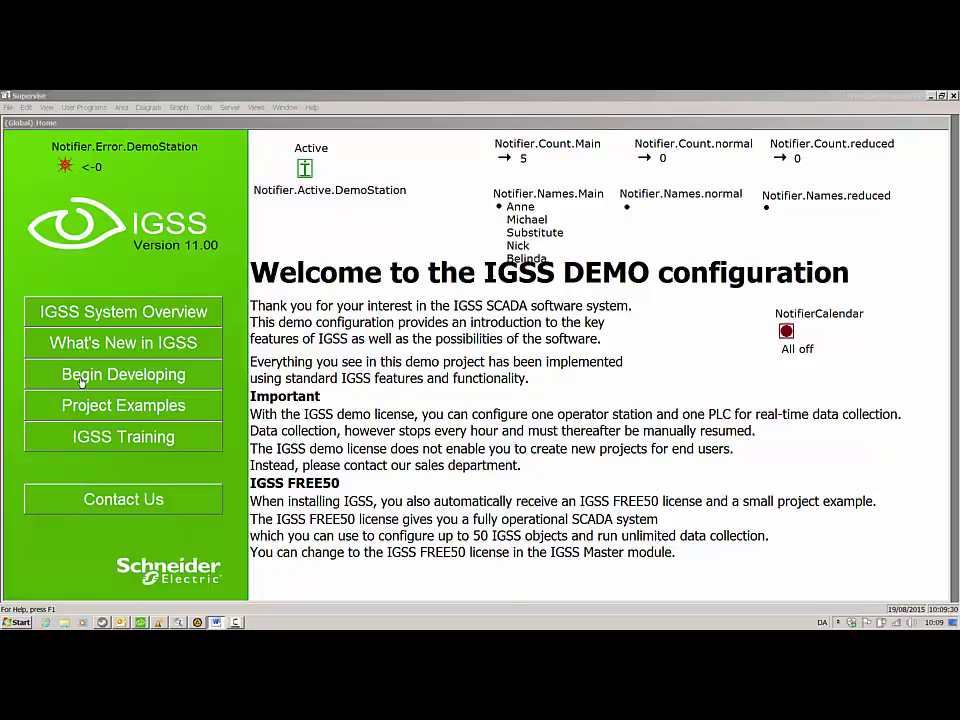
right_click(304, 170)
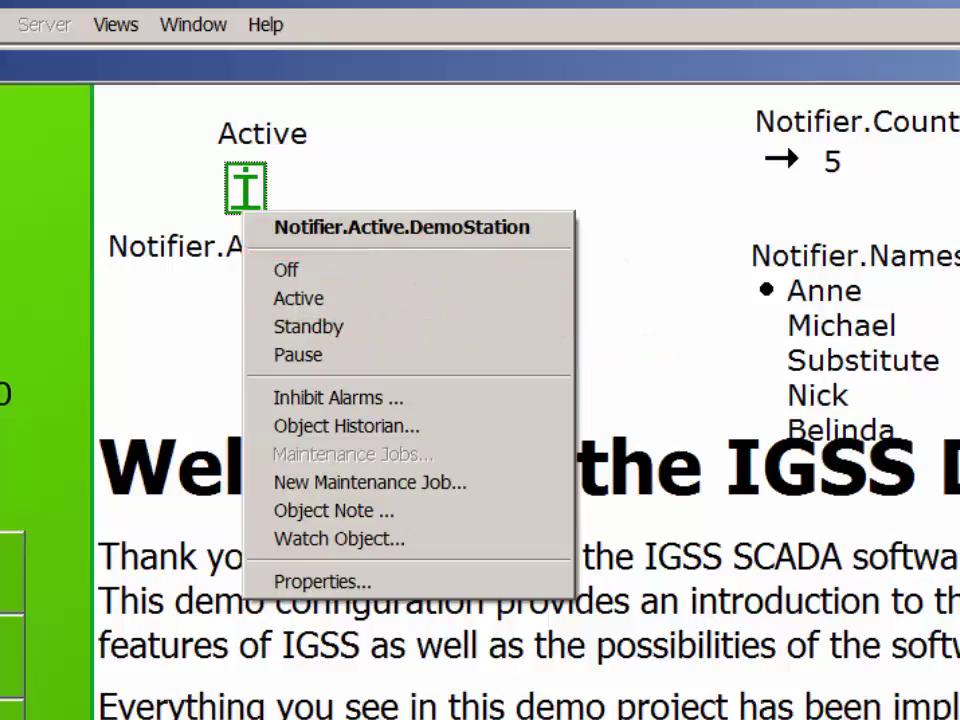
key("Escape")
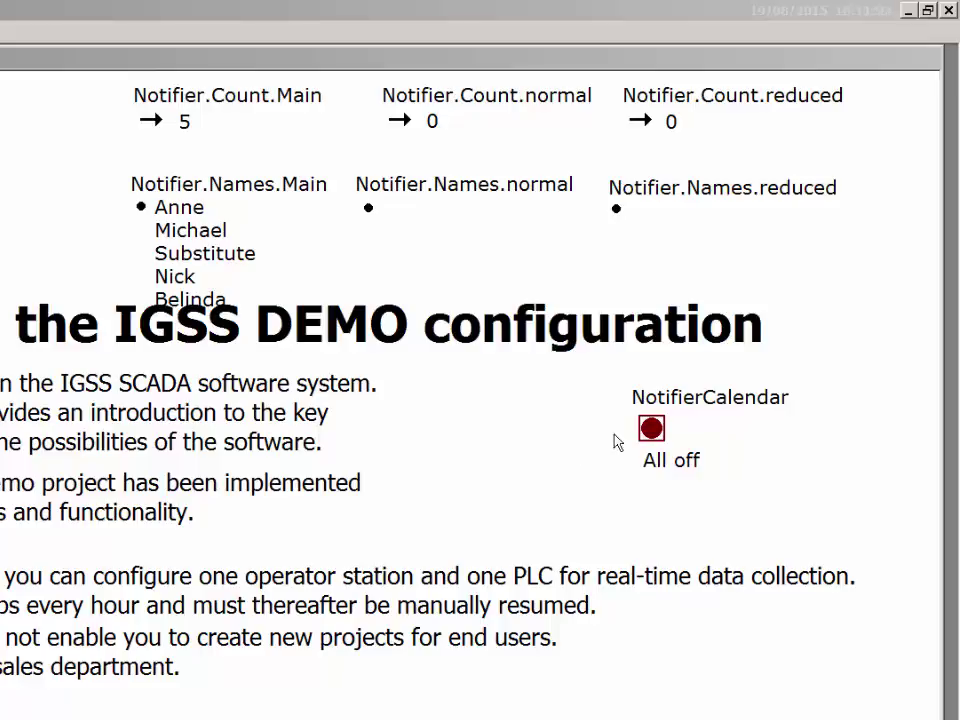
Set the NotifierCalendar object to normal in Supervise, then open the calendar configuration in Notifier.
right_click(656, 430)
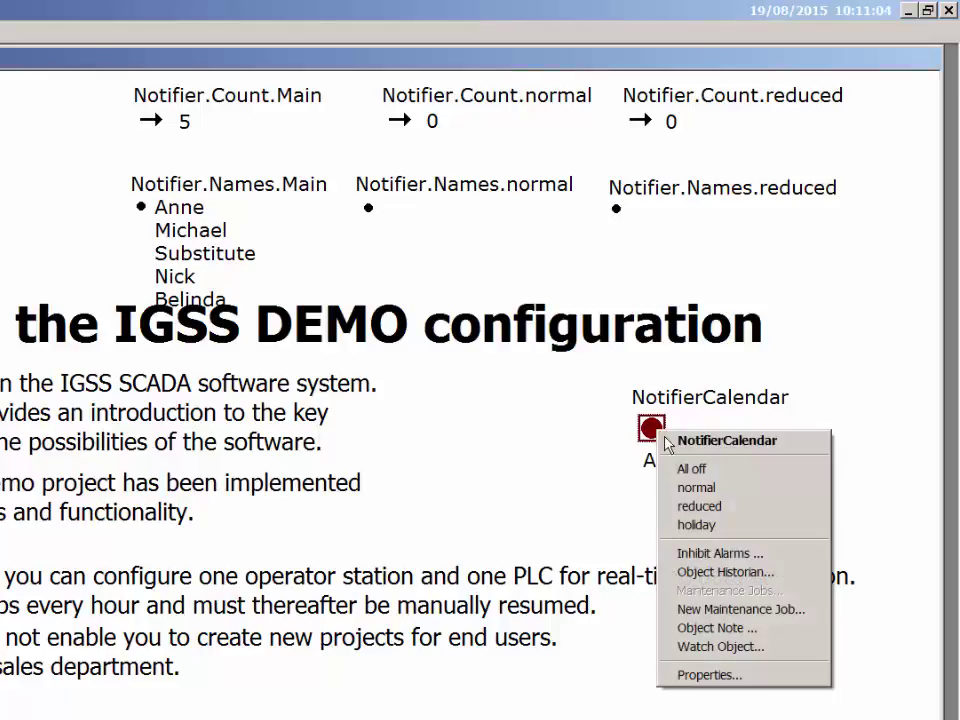
left_click(688, 490)
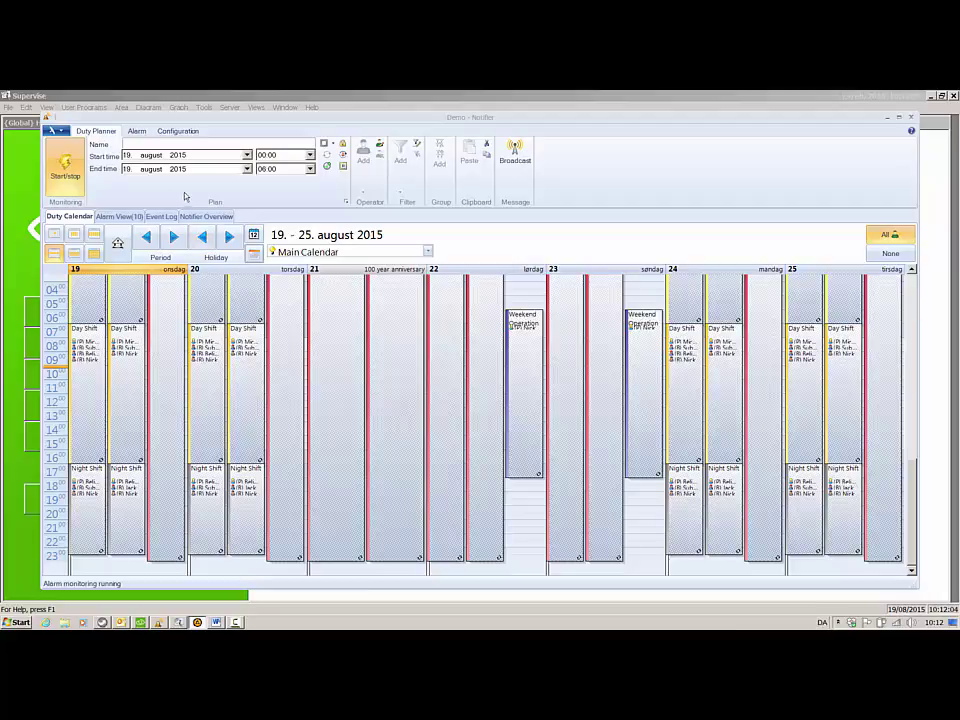
left_click(178, 131)
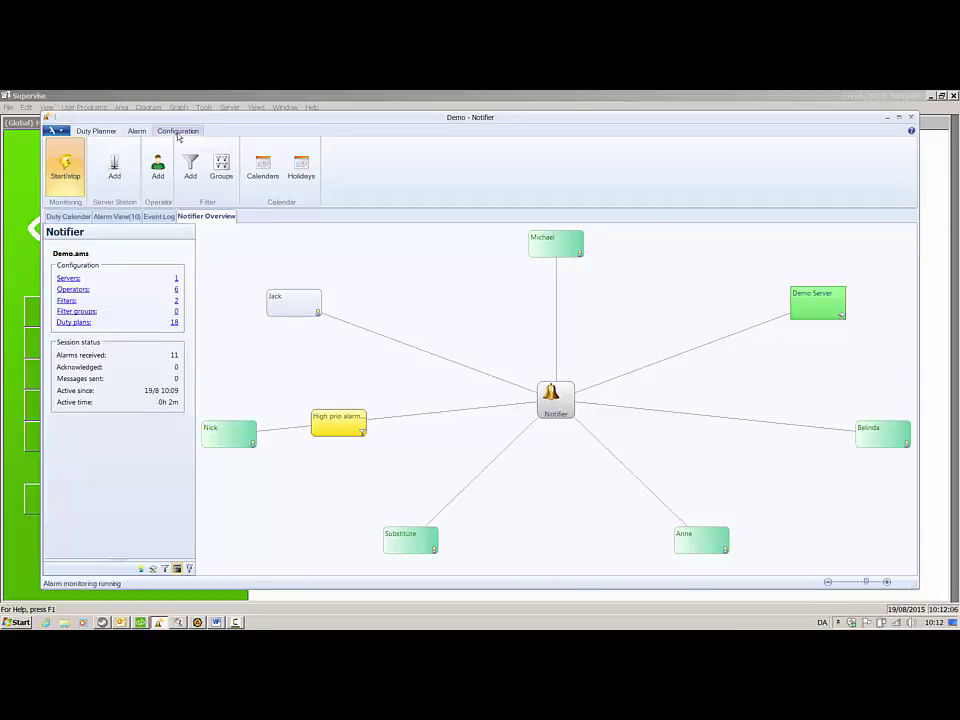
left_click(260, 166)
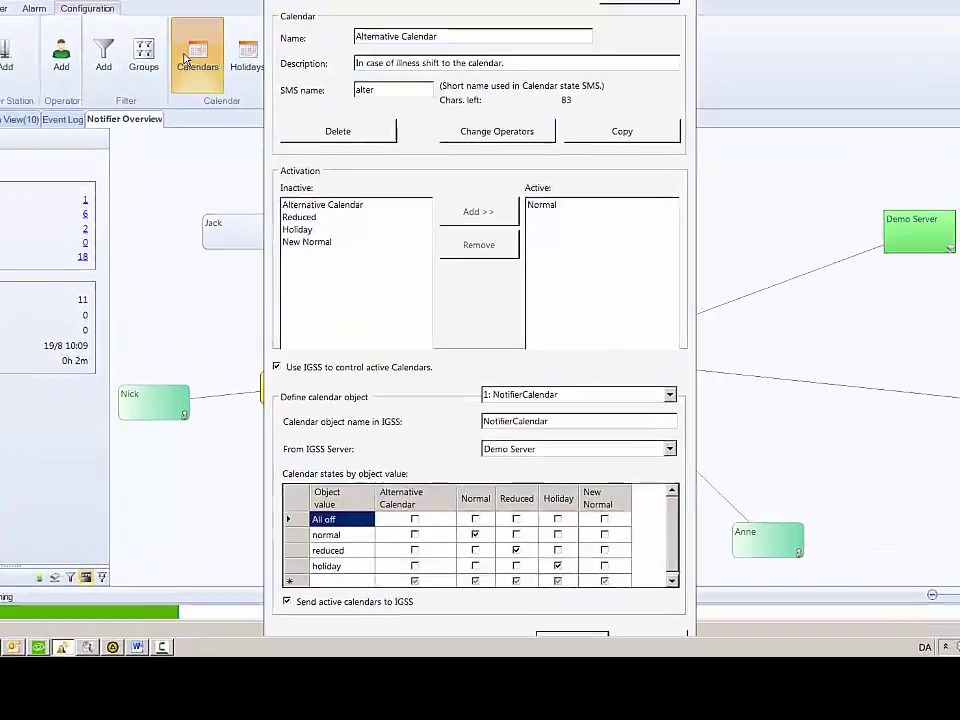